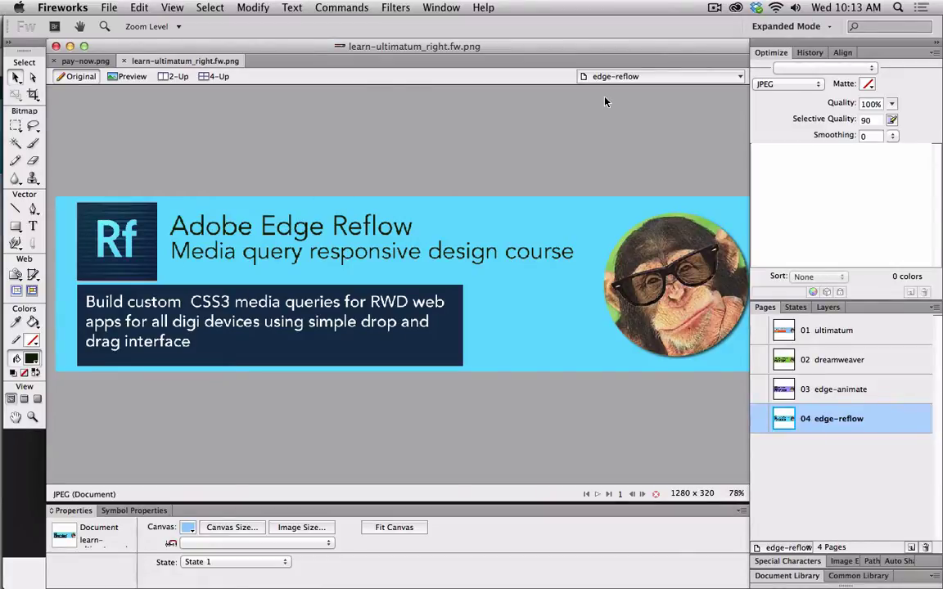
Step: Review the Ultimatum, Dreamweaver, Edge Animate and Edge Reflow banner pages, ending on Edge Reflow
left_click(828, 337)
left_click(824, 365)
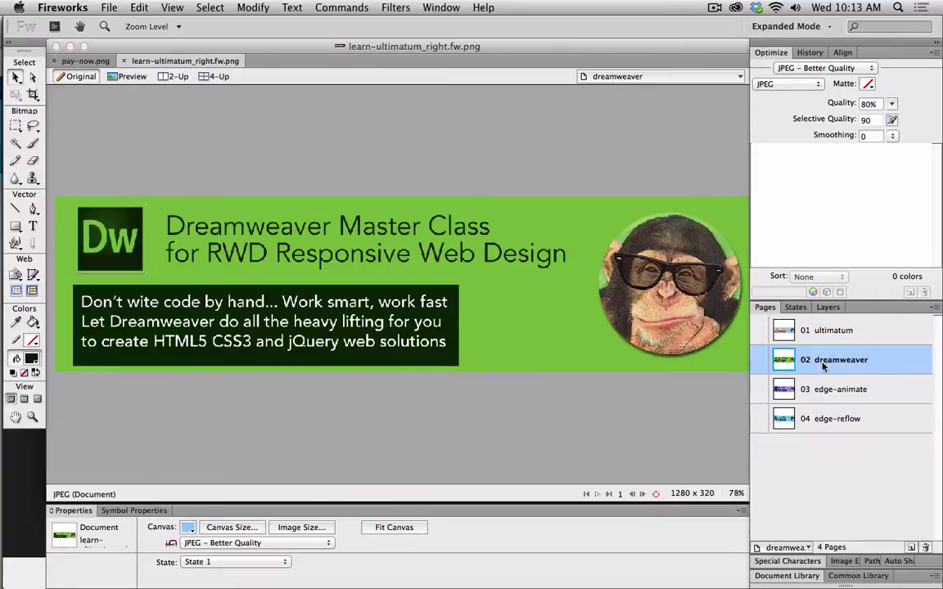
left_click(818, 391)
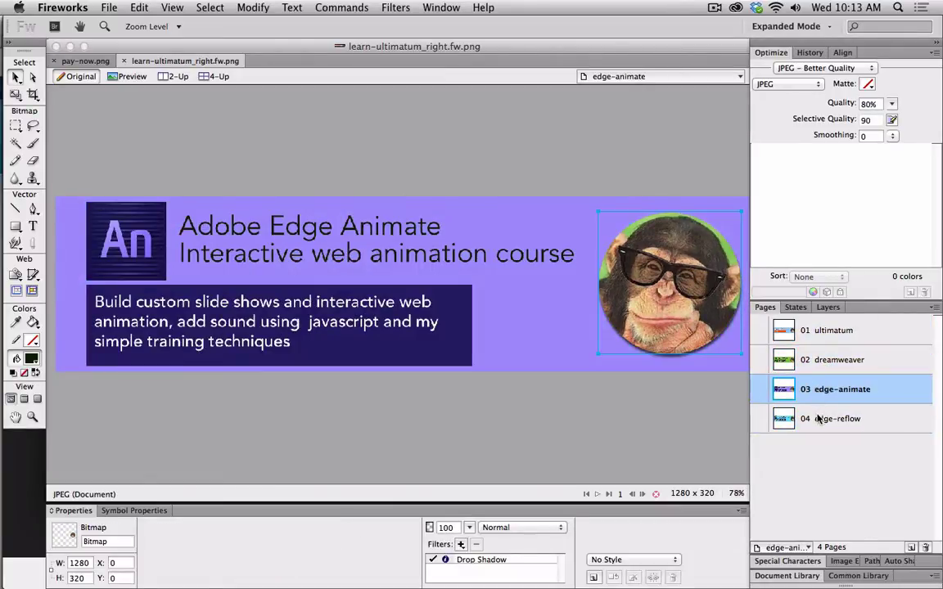
left_click(817, 417)
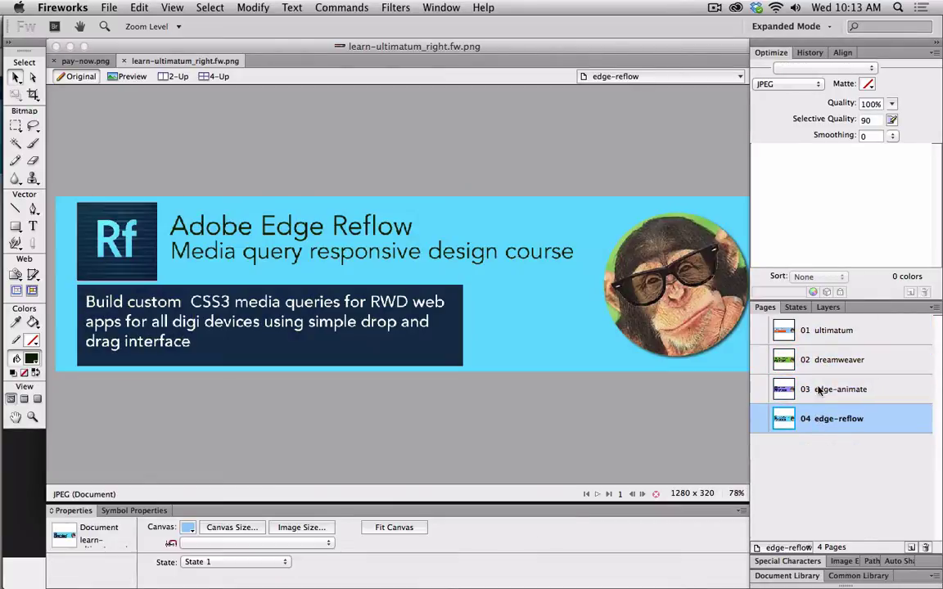
left_click(828, 331)
left_click(824, 366)
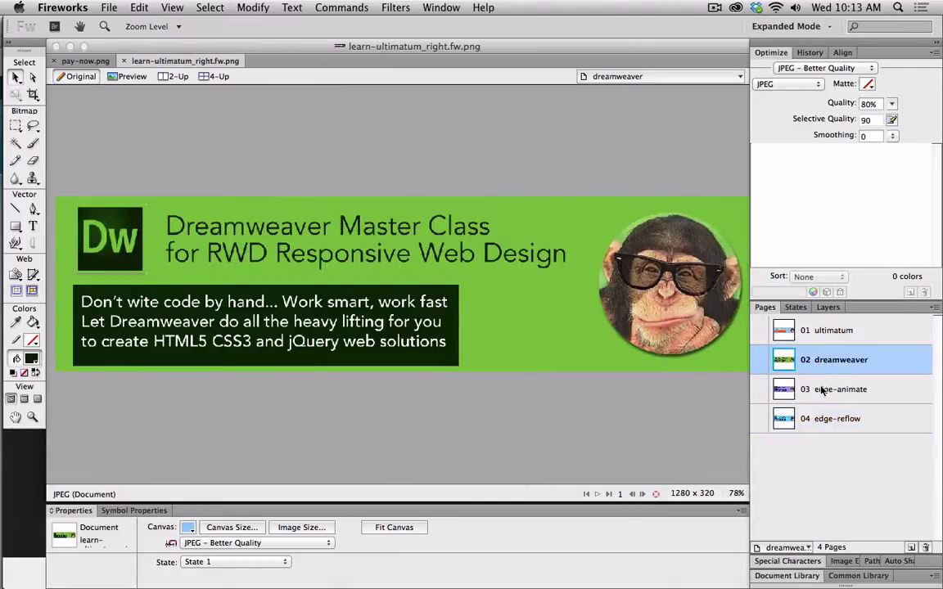
left_click(821, 391)
left_click(819, 416)
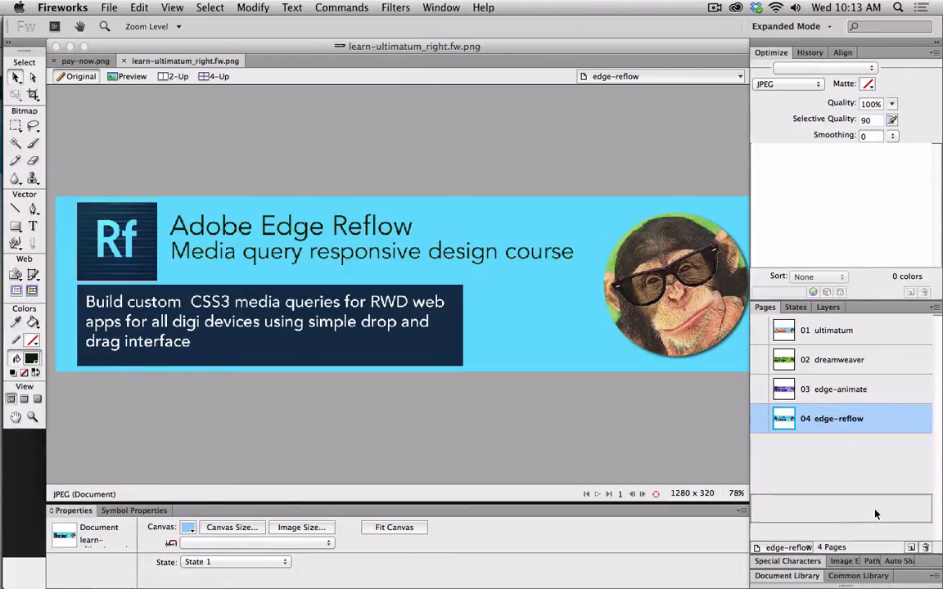
Step: Duplicate the edge-reflow page and name the copy adobe-fireworks
left_click_drag(908, 547, 908, 547)
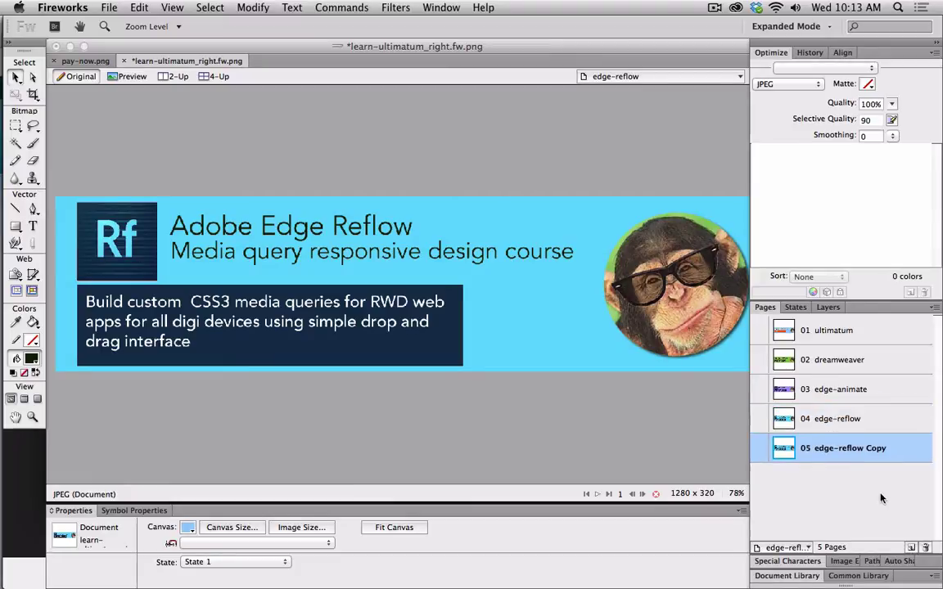
double_click(851, 449)
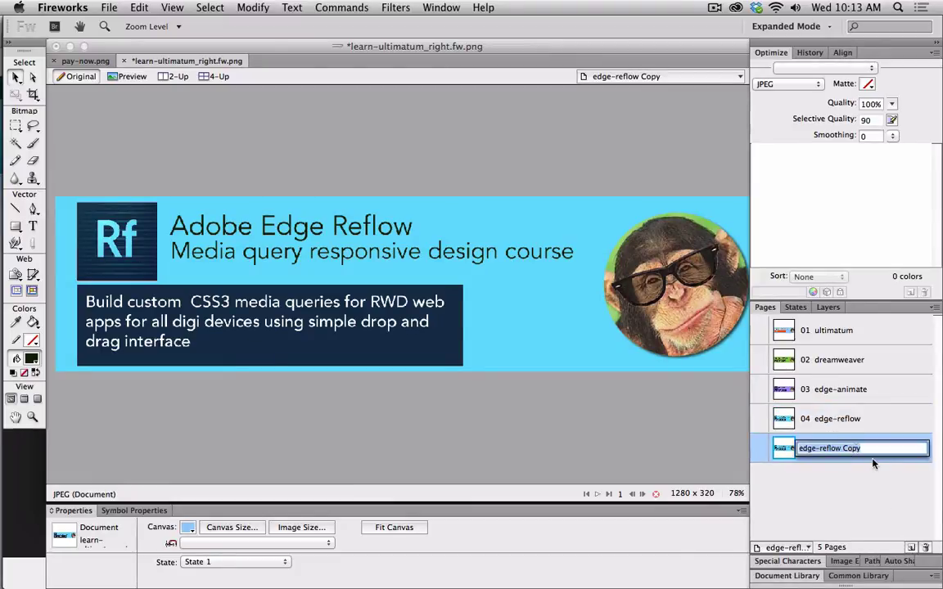
type("adobe")
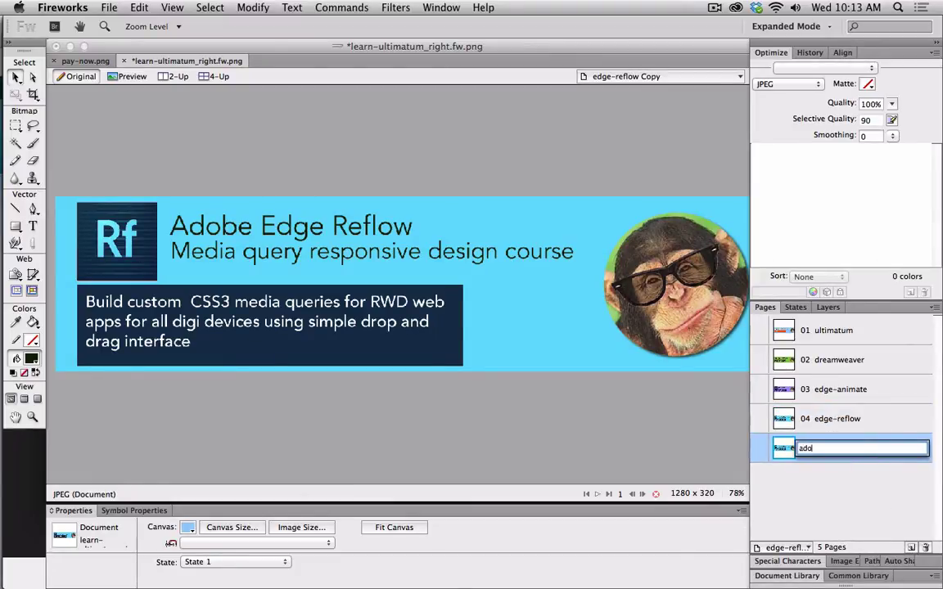
type("-fireworks")
key("Return")
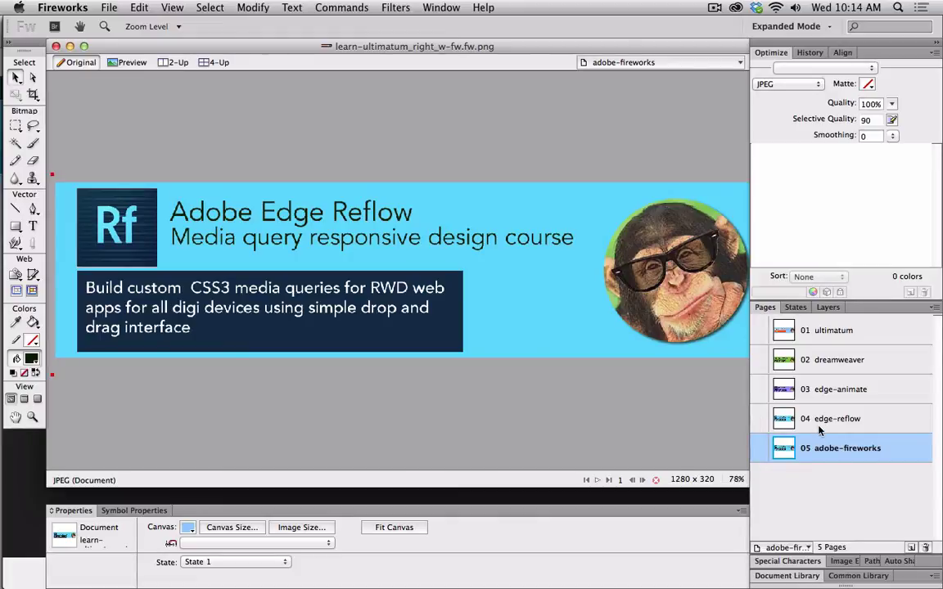
left_click(796, 419)
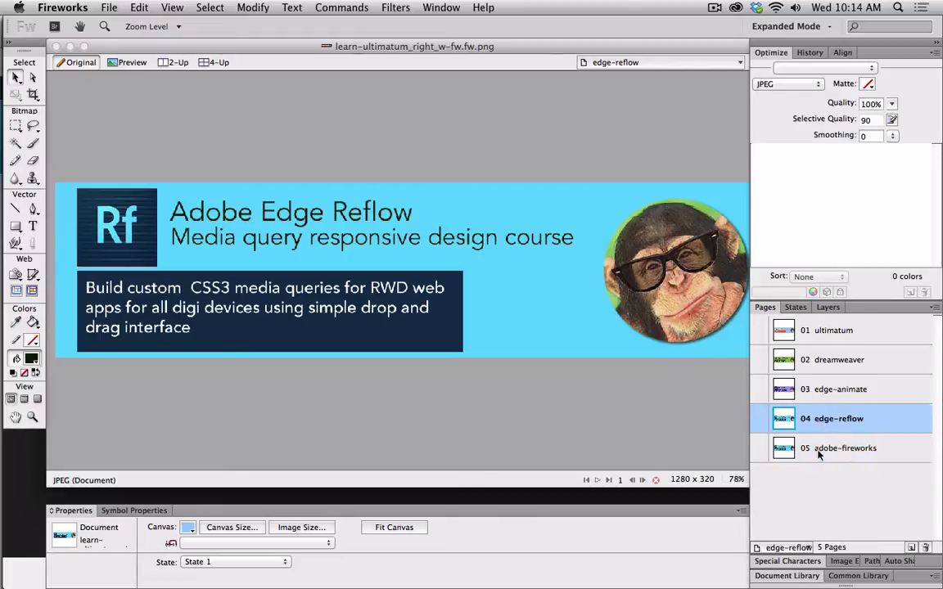
left_click(818, 455)
left_click(785, 418)
left_click(814, 452)
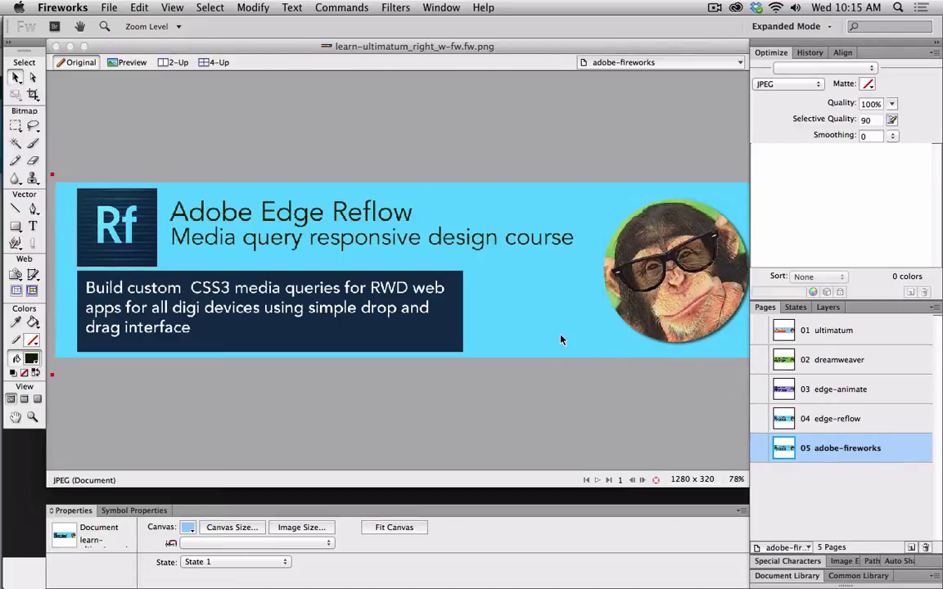
Step: Paste the Fw logo into the banner, move it to the top-left and shrink it to 158×155
left_click(525, 358)
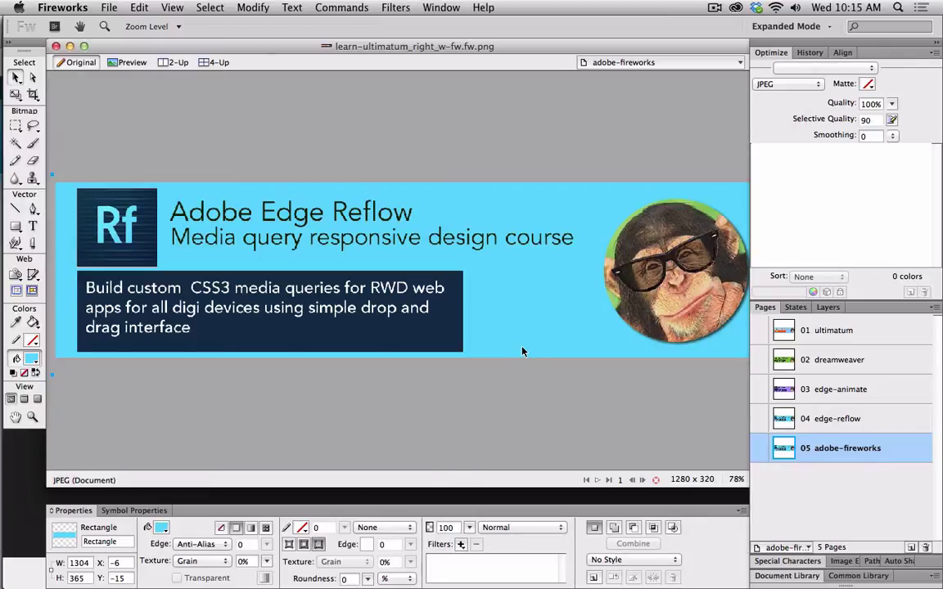
key("super+v")
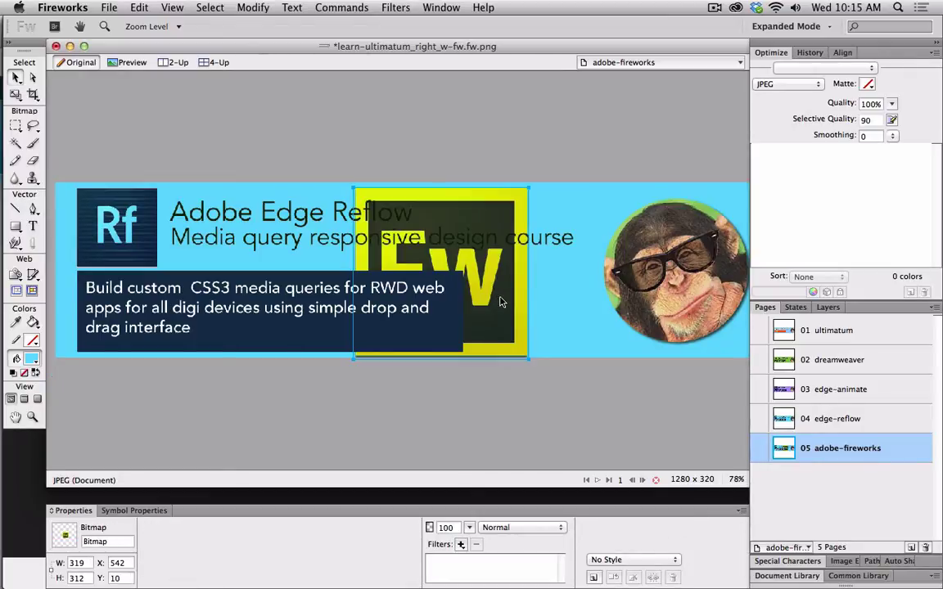
left_click_drag(506, 303, 204, 308)
key("q")
left_click_drag(246, 359, 156, 274)
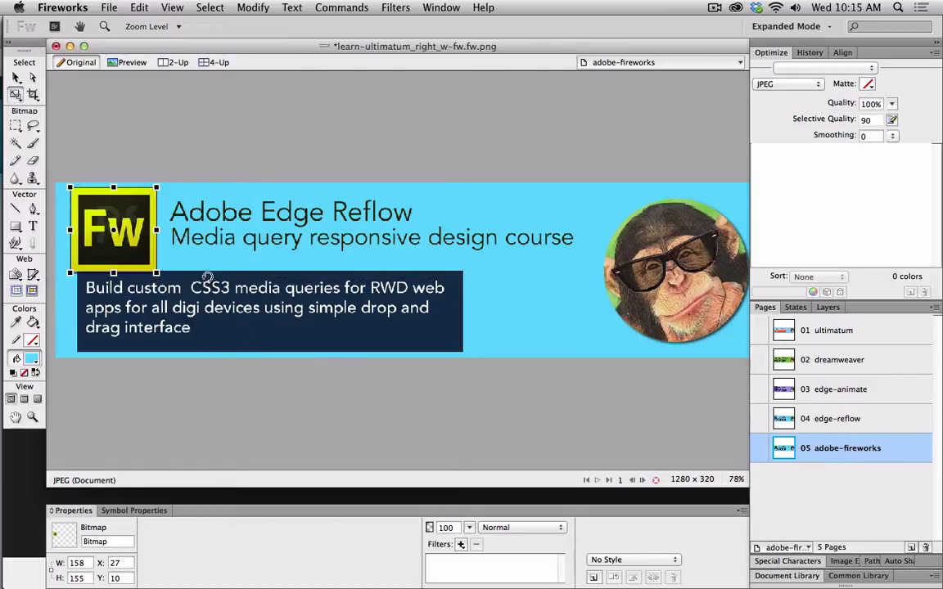
key("v")
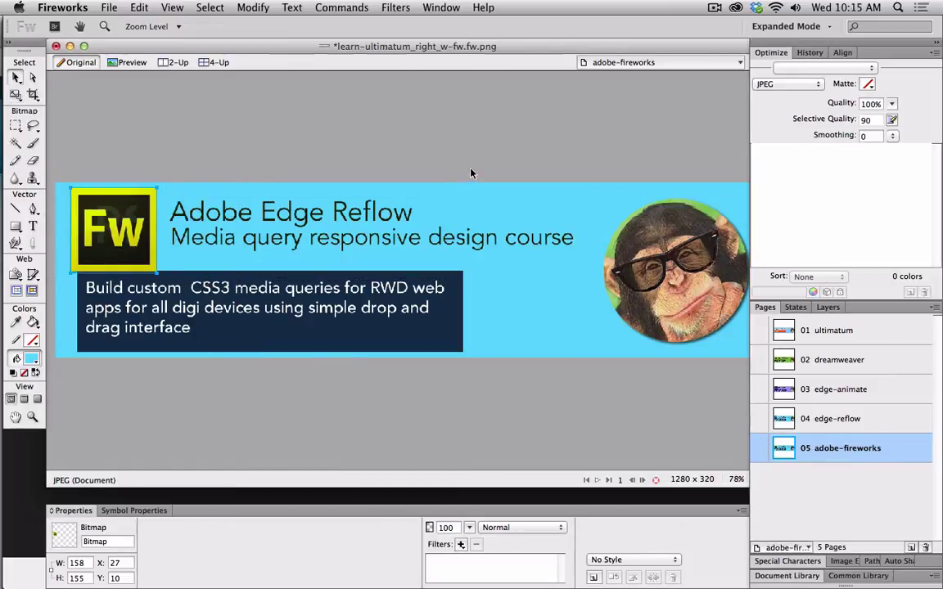
left_click(423, 151)
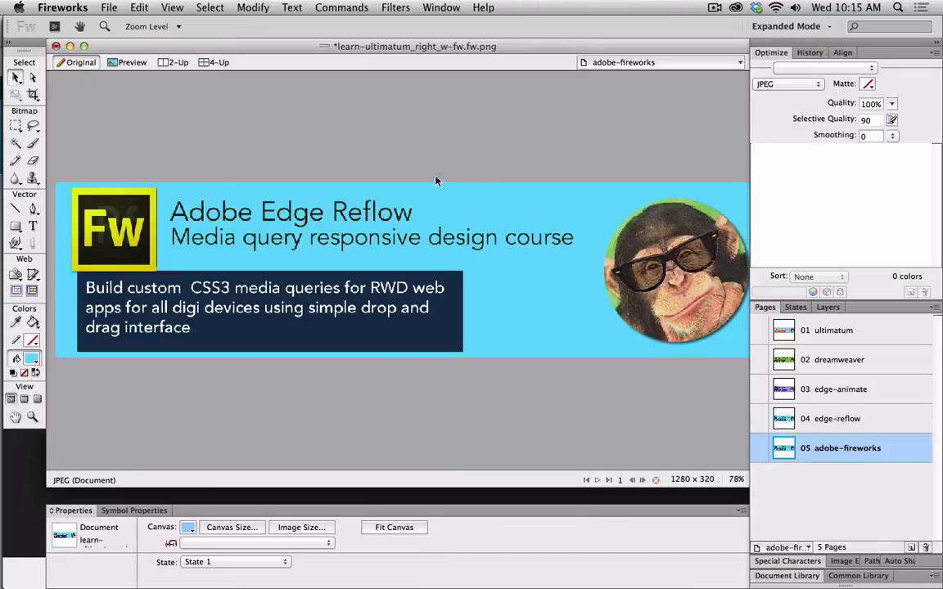
Step: Rescale the Fw logo to 148×145 and nudge it slightly right over the Rf logo
left_click(130, 220)
key("q")
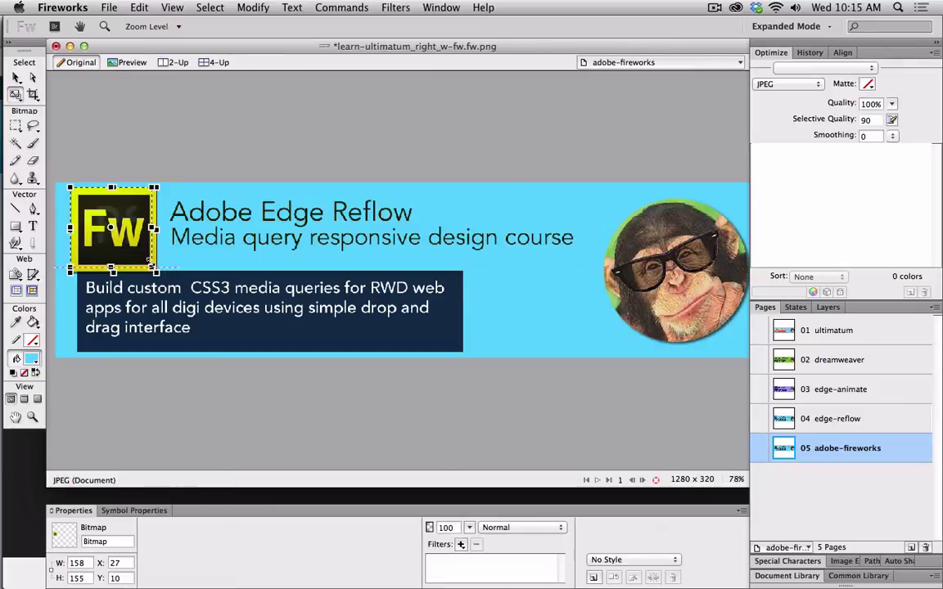
left_click_drag(149, 262, 150, 263)
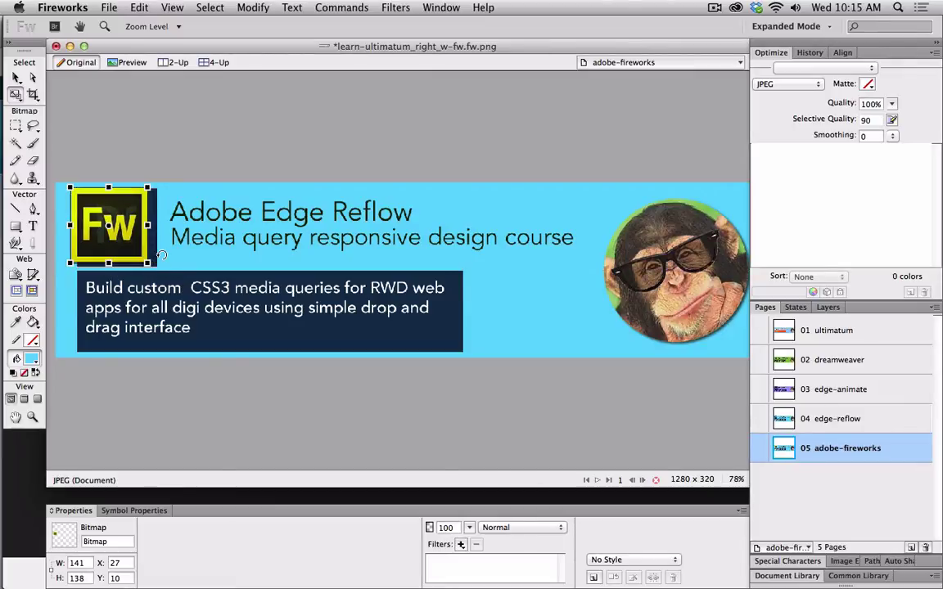
left_click_drag(152, 262, 152, 265)
key("Return")
key("super+t")
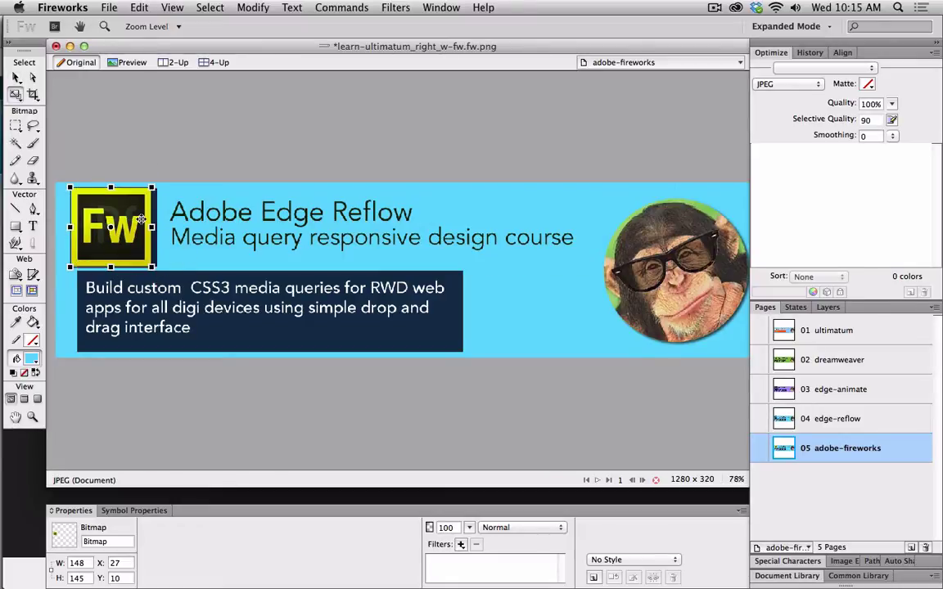
key("Return")
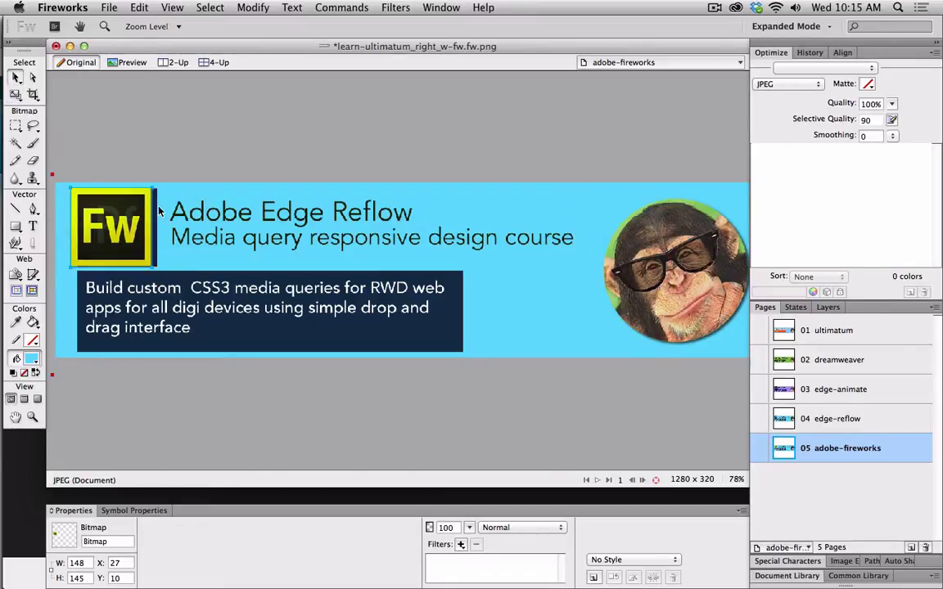
left_click_drag(148, 205, 157, 211)
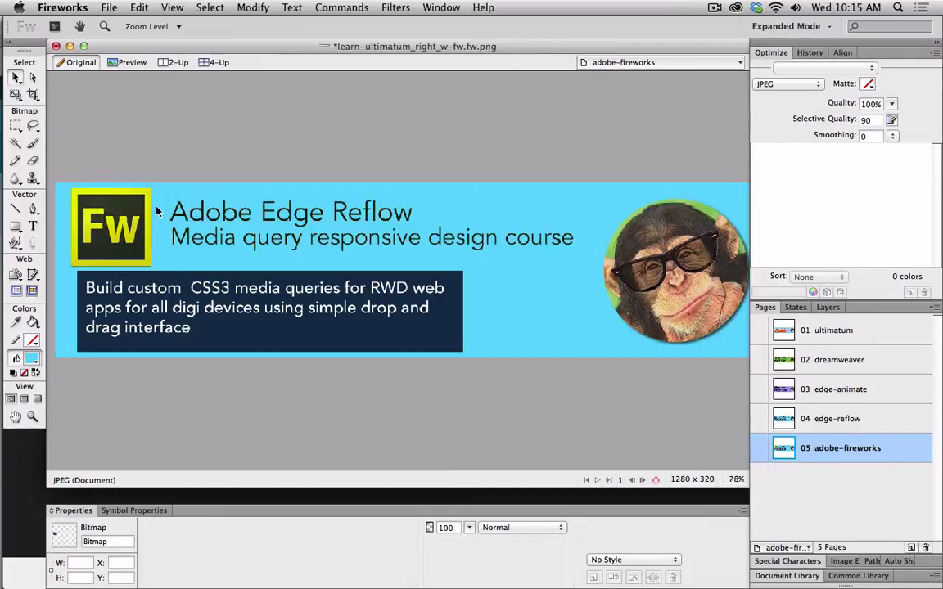
Step: Try filling the banner background with the Fw logo's yellow, then its dark olive, using the Eyedropper
left_click(148, 178)
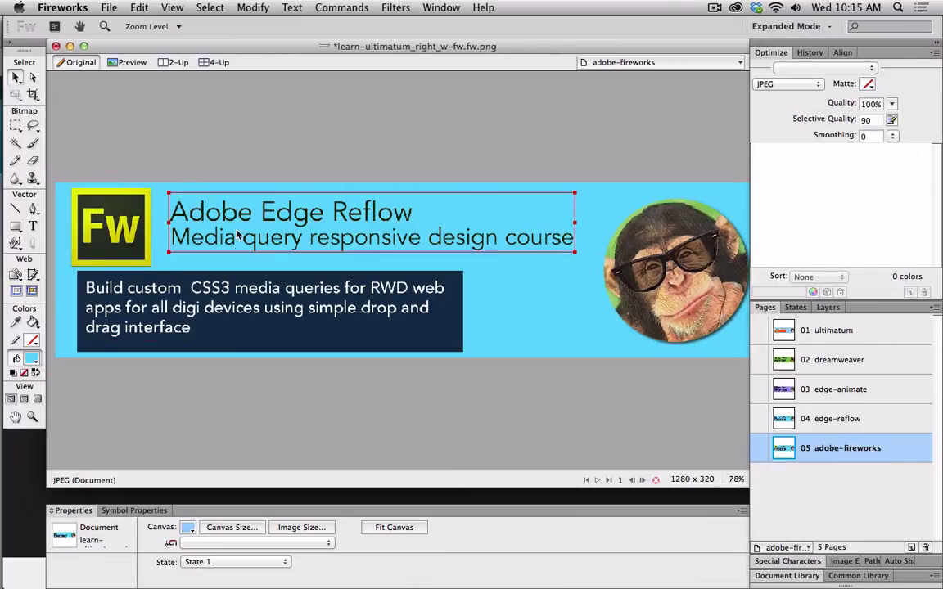
left_click(516, 297)
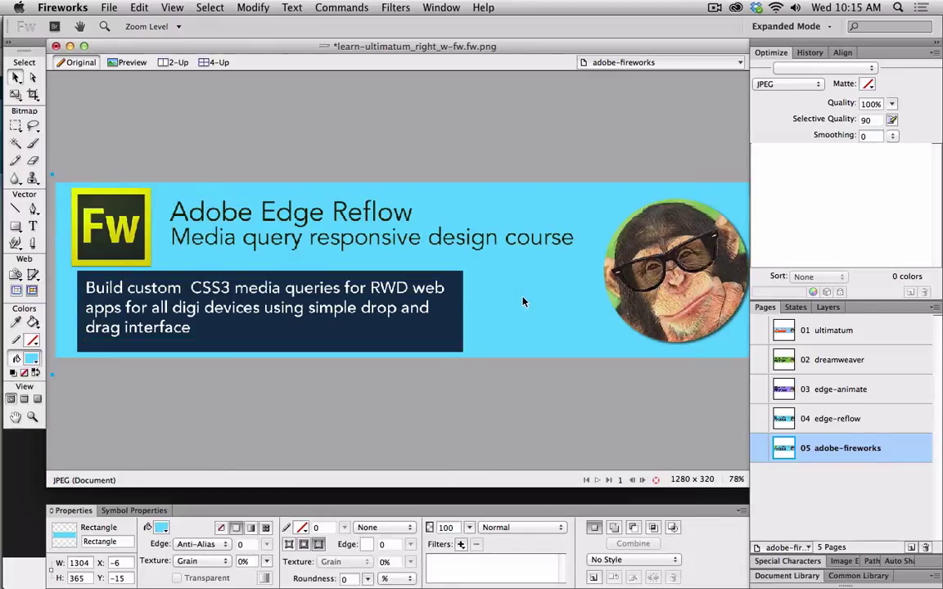
key("i")
left_click(149, 195)
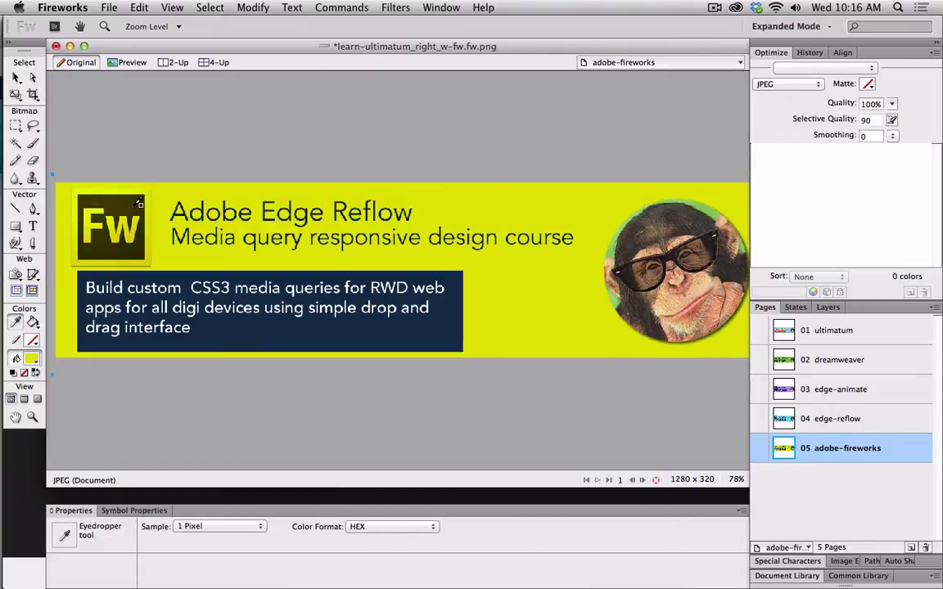
left_click(140, 203)
key("v")
Step: Fill the dark blue box behind the description text with the logo's yellow
left_click(207, 293)
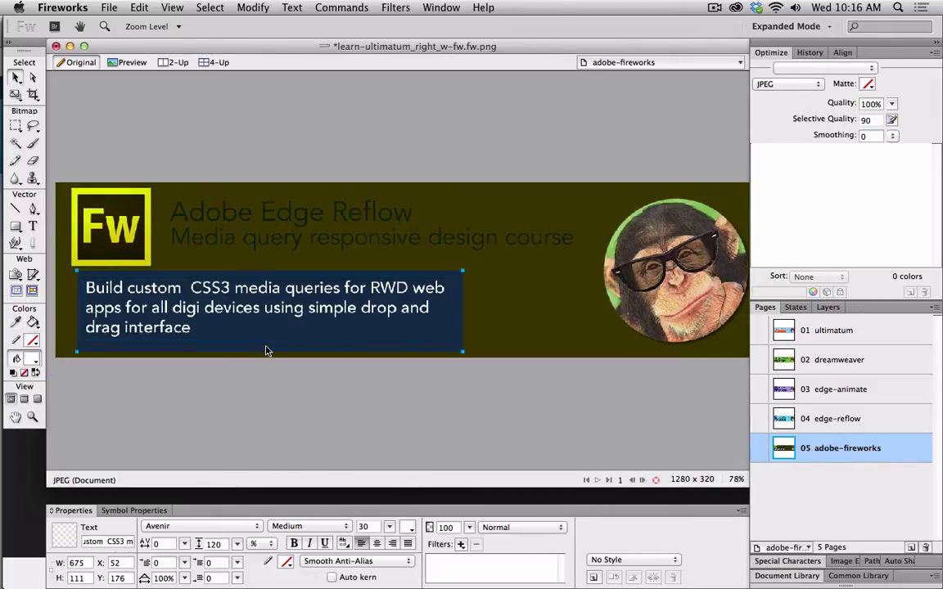
left_click(264, 349)
key("i")
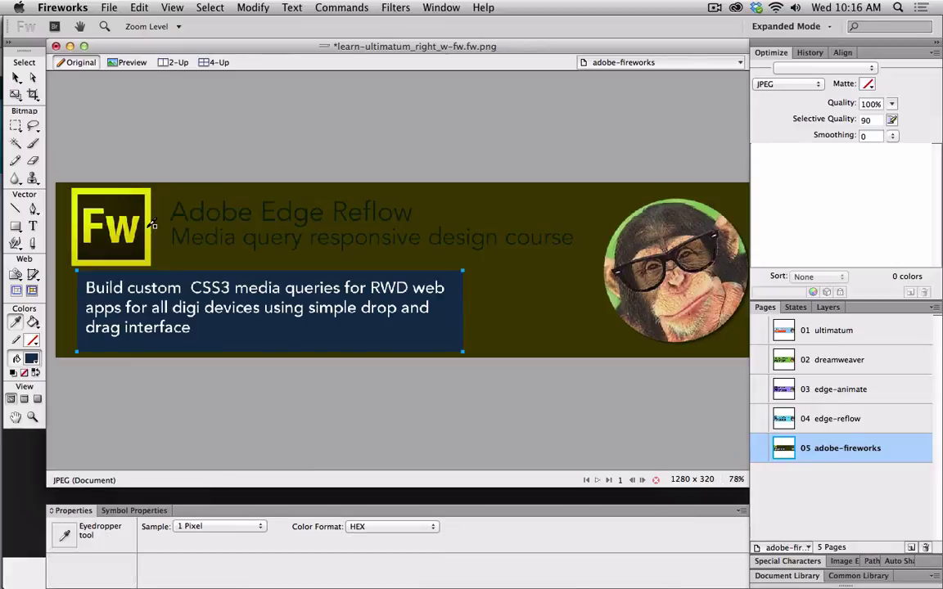
left_click(149, 227)
key("v")
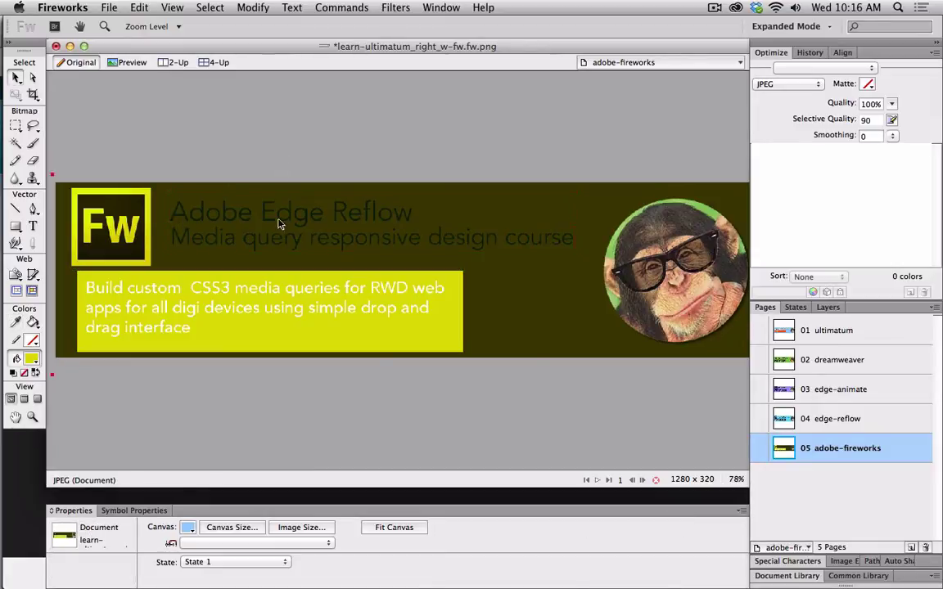
Step: Make the body text in the yellow box black
left_click(261, 293)
key("i")
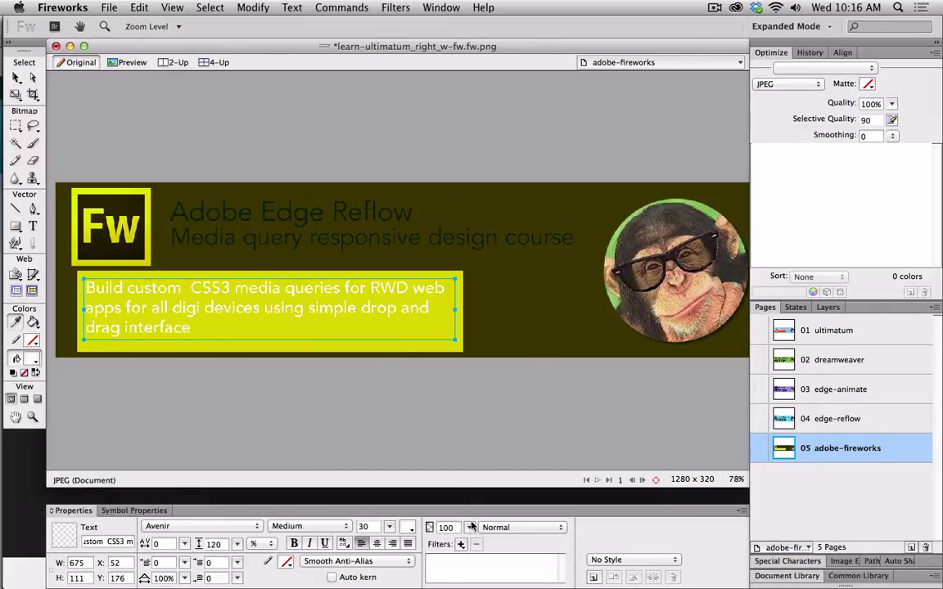
left_click(411, 528)
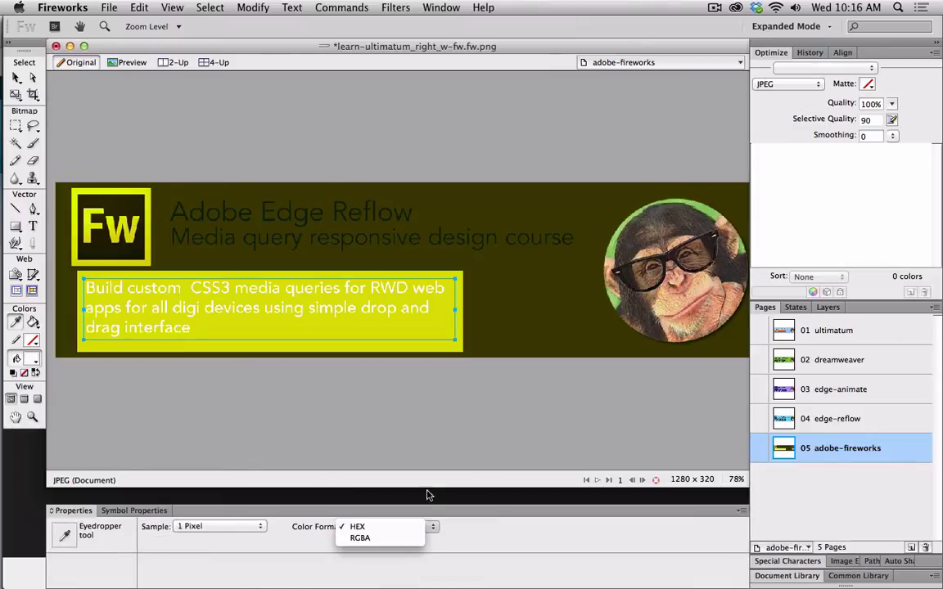
left_click(356, 337)
left_click(352, 315)
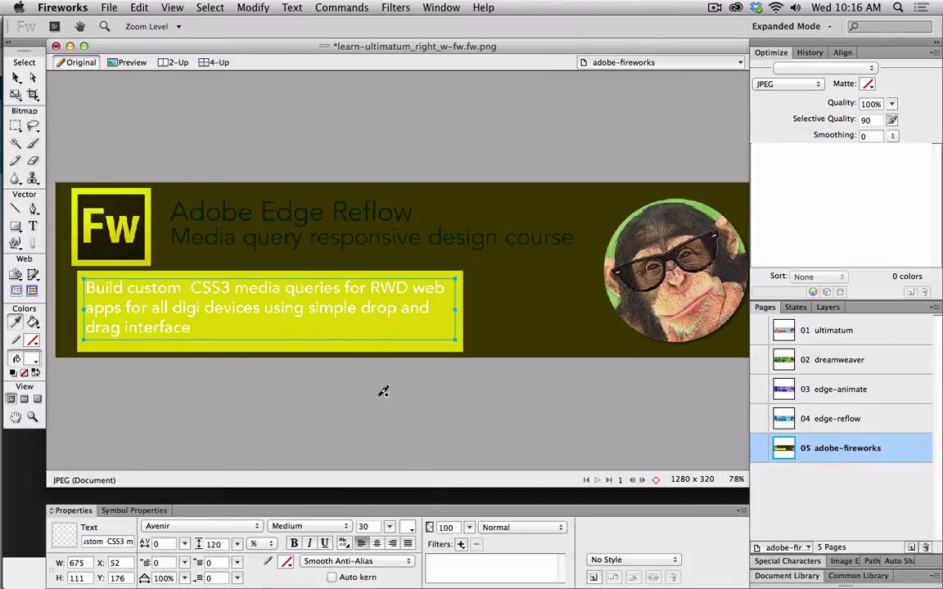
left_click(408, 528)
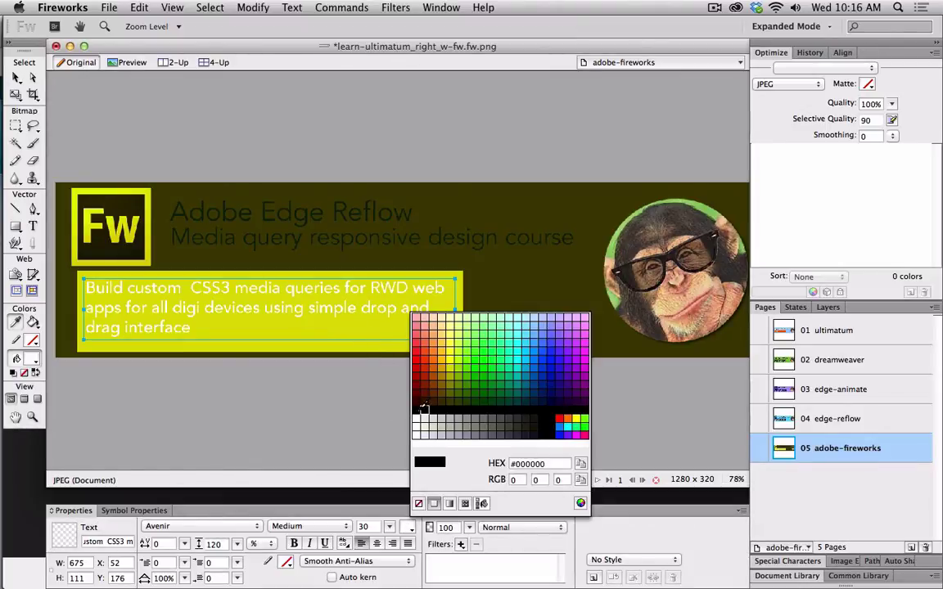
left_click(380, 366)
Step: Select the headline text and try the Eyedropper and colour format list, keeping HEX
left_click(337, 232)
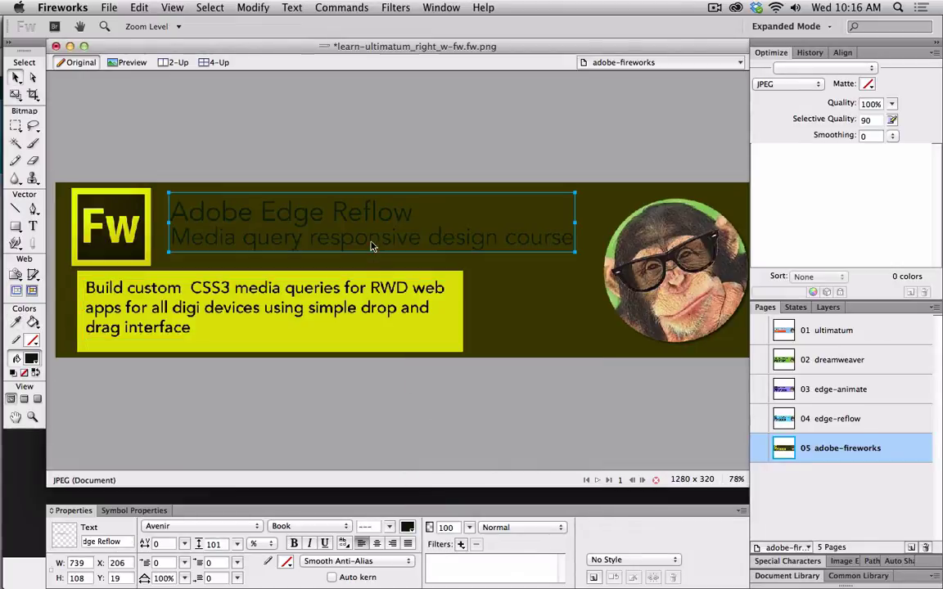
key("i")
left_click(412, 532)
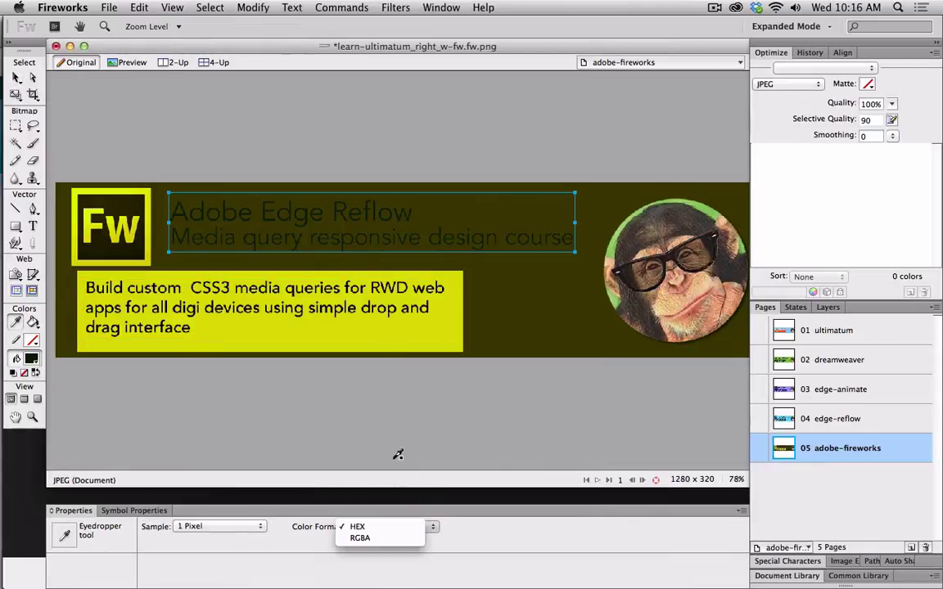
left_click(347, 222)
key("v")
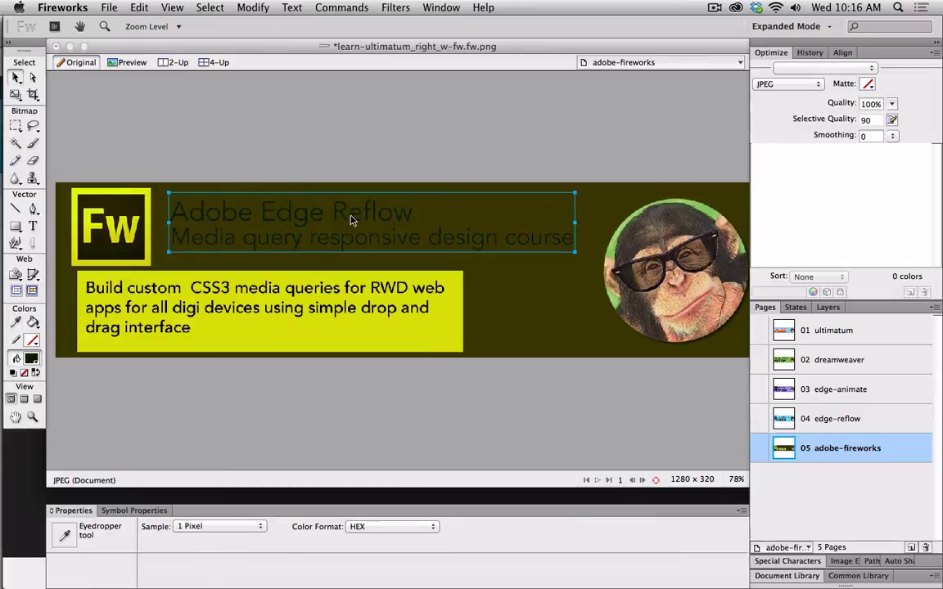
key("i")
left_click(413, 530)
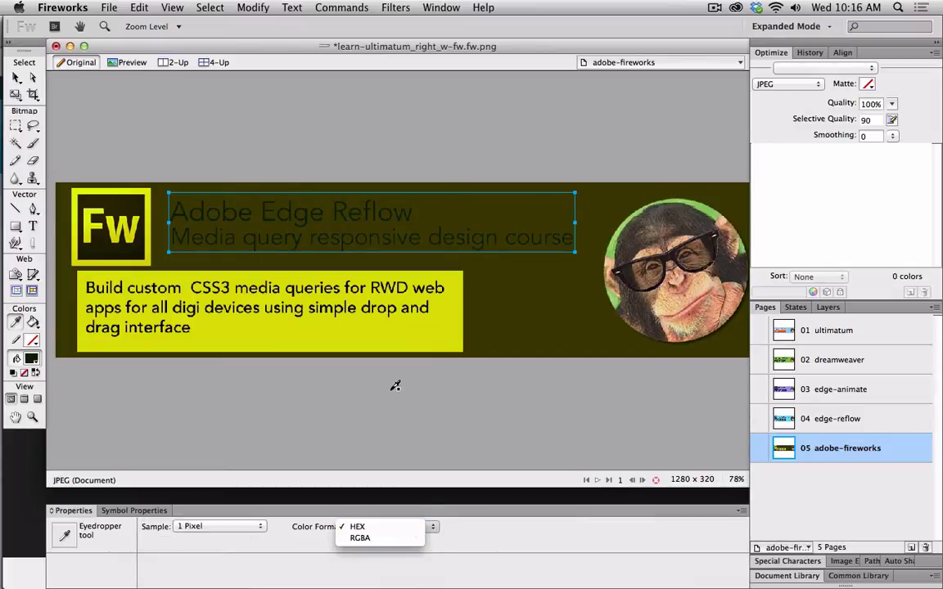
left_click(384, 459)
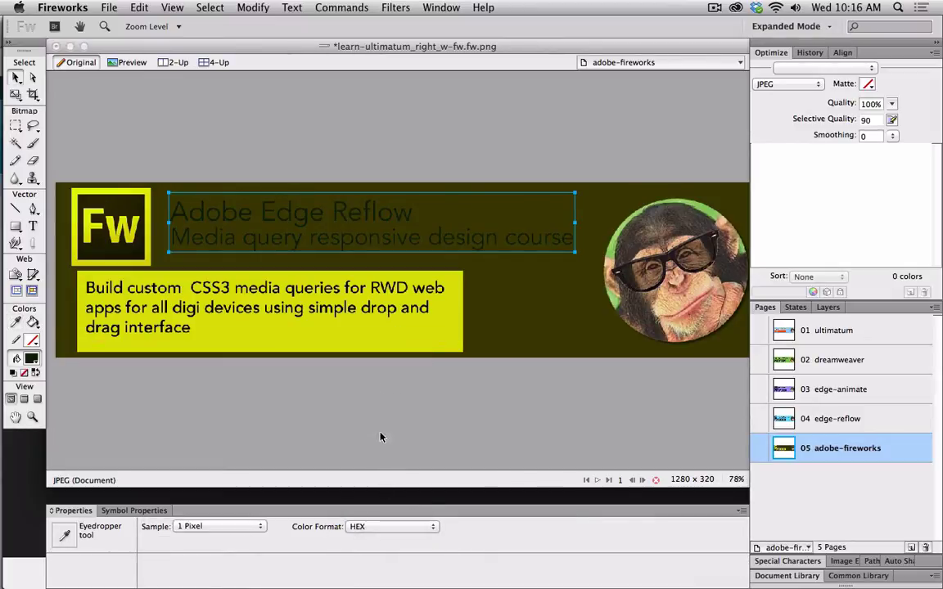
Step: Make the headline text white, save the banner file with Cmd+S, and deselect
key("v")
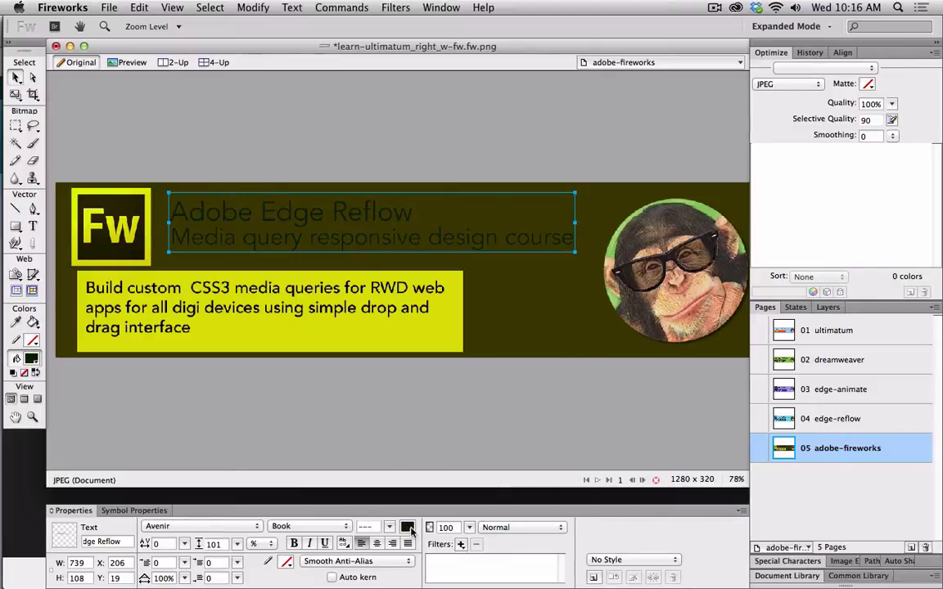
left_click(410, 530)
left_click(374, 373)
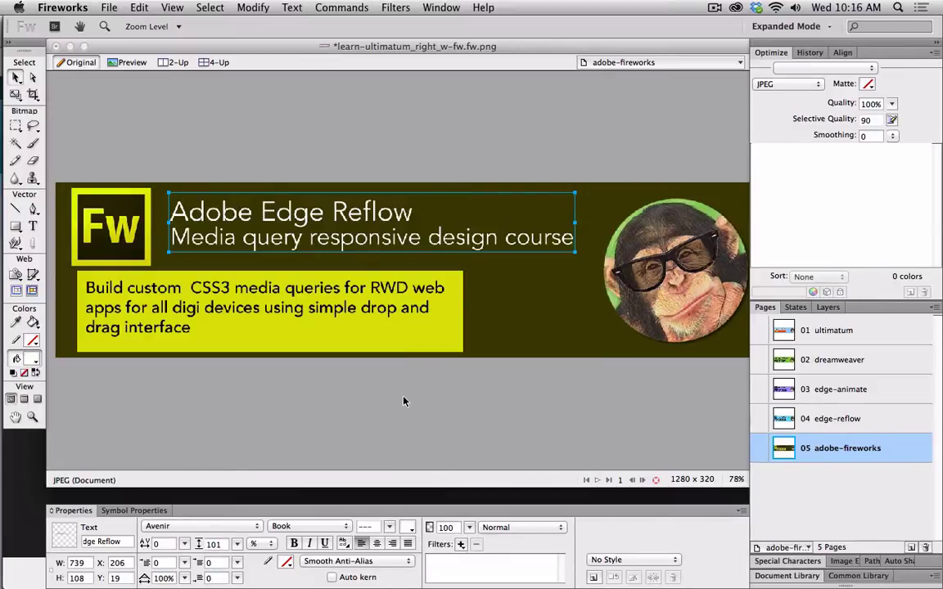
key("super+s")
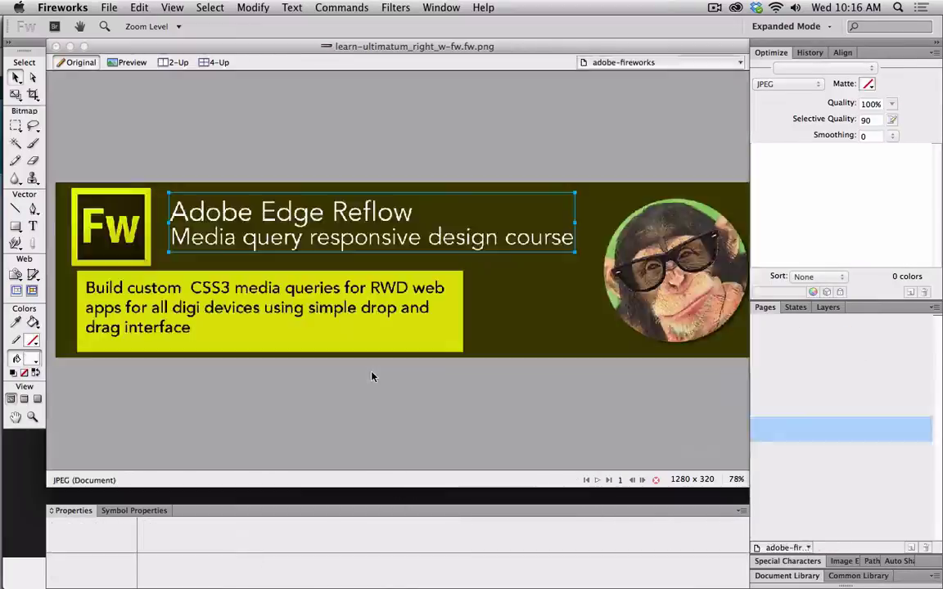
left_click(381, 156)
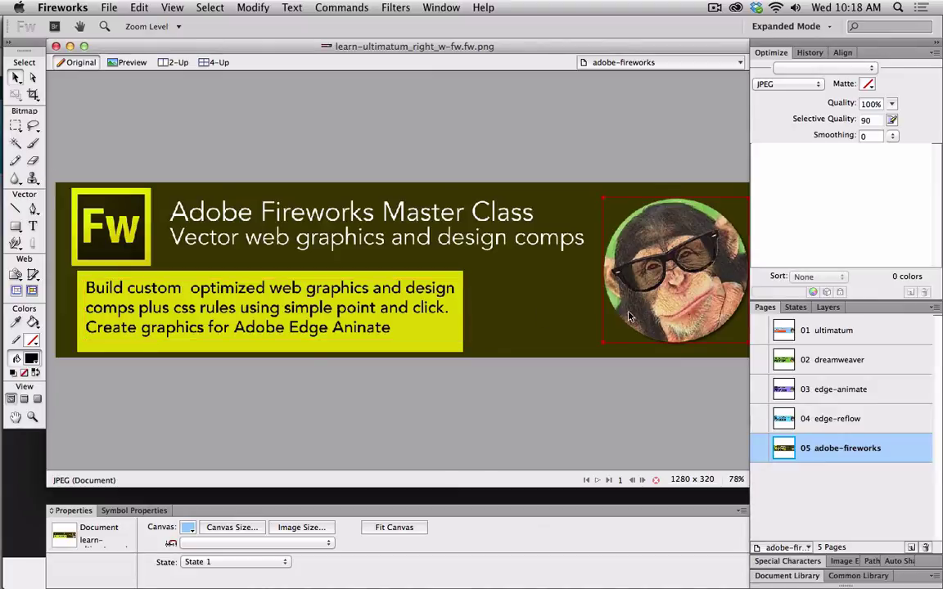
left_click(830, 330)
left_click(836, 361)
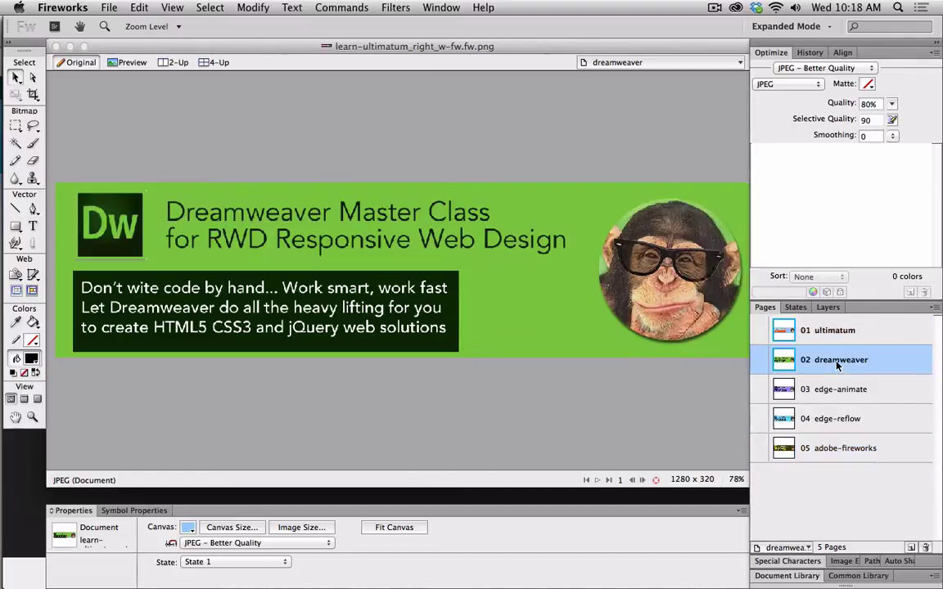
left_click(837, 389)
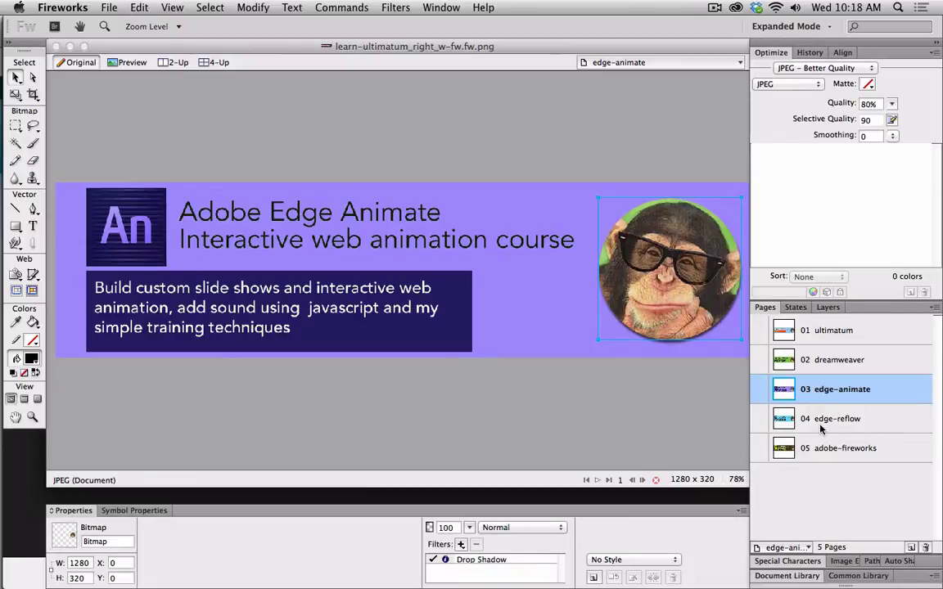
left_click(823, 424)
left_click(814, 448)
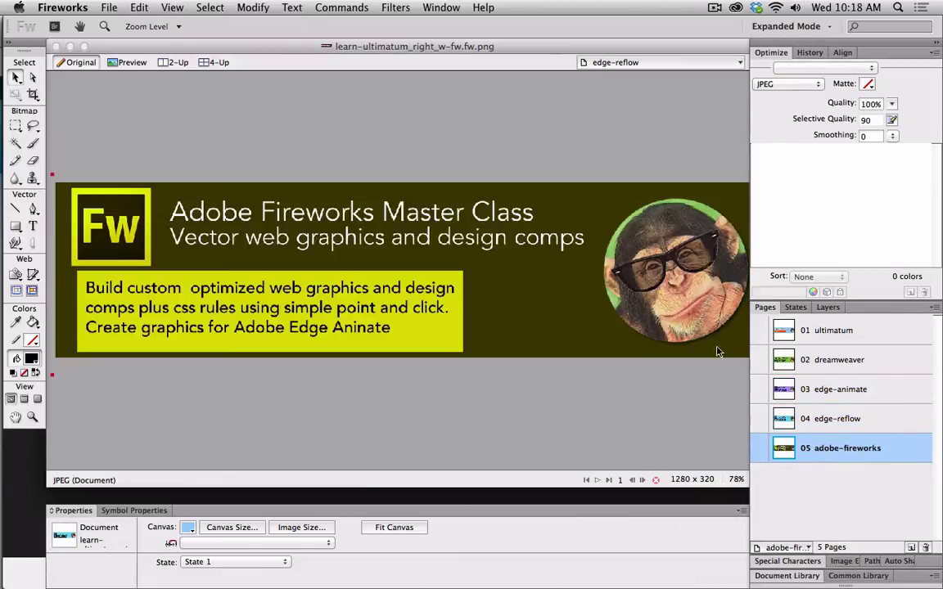
left_click(680, 296)
key("q")
mouse_move(589, 200)
left_mouse_down()
mouse_move(530, 180)
mouse_move(537, 303)
mouse_move(573, 176)
mouse_move(592, 163)
mouse_move(593, 182)
left_mouse_up()
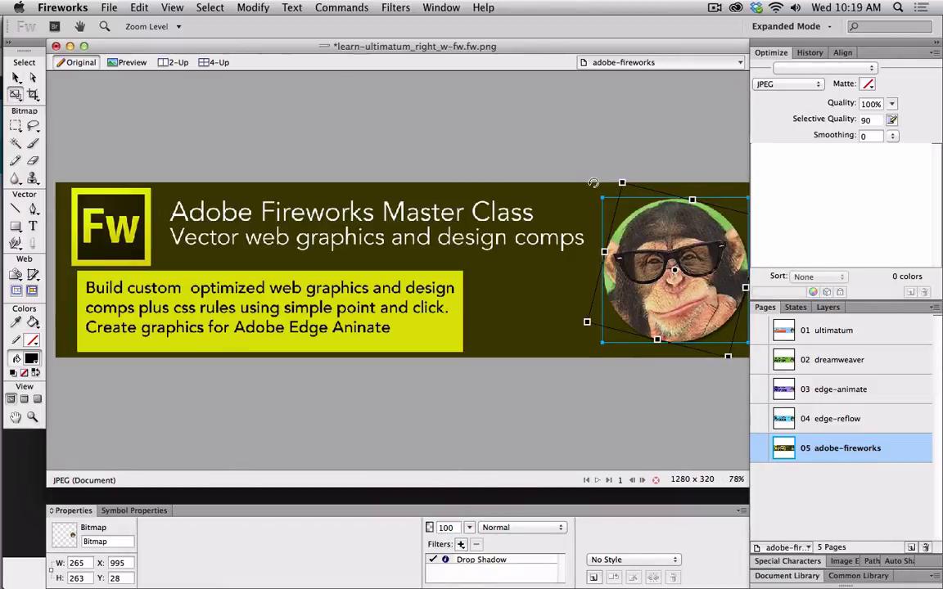
left_click(797, 328)
left_click(881, 367)
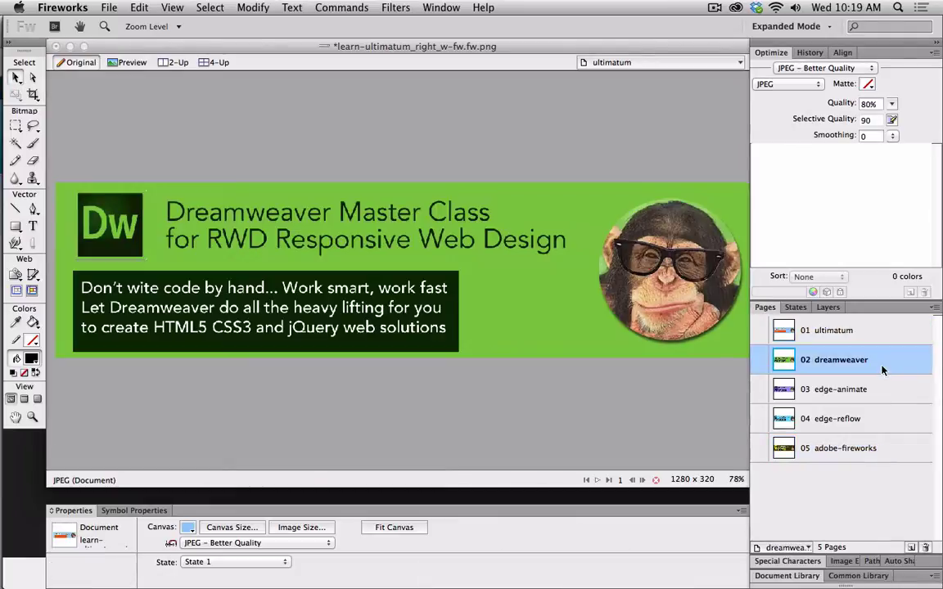
left_click(878, 390)
left_click(874, 419)
left_click(872, 447)
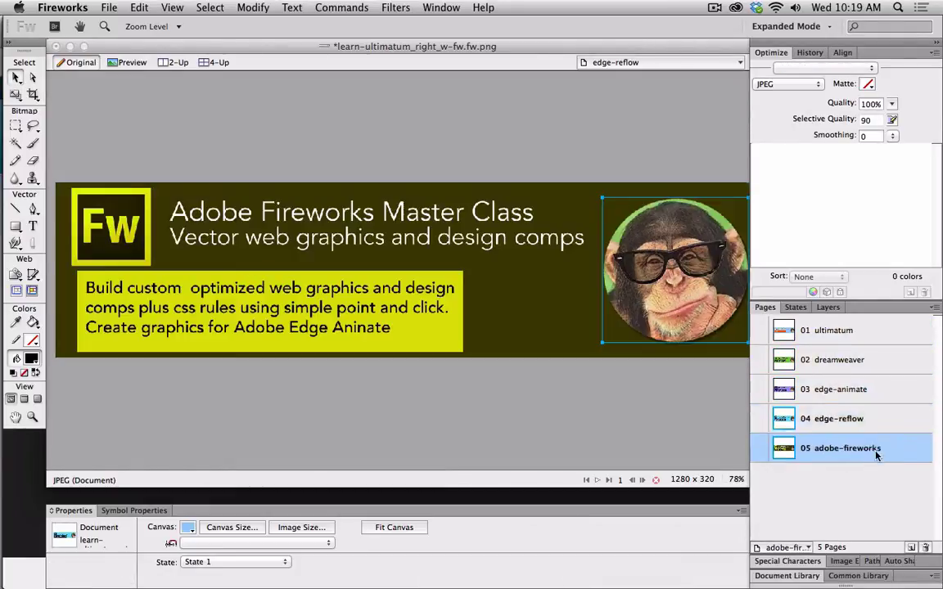
left_click(563, 327)
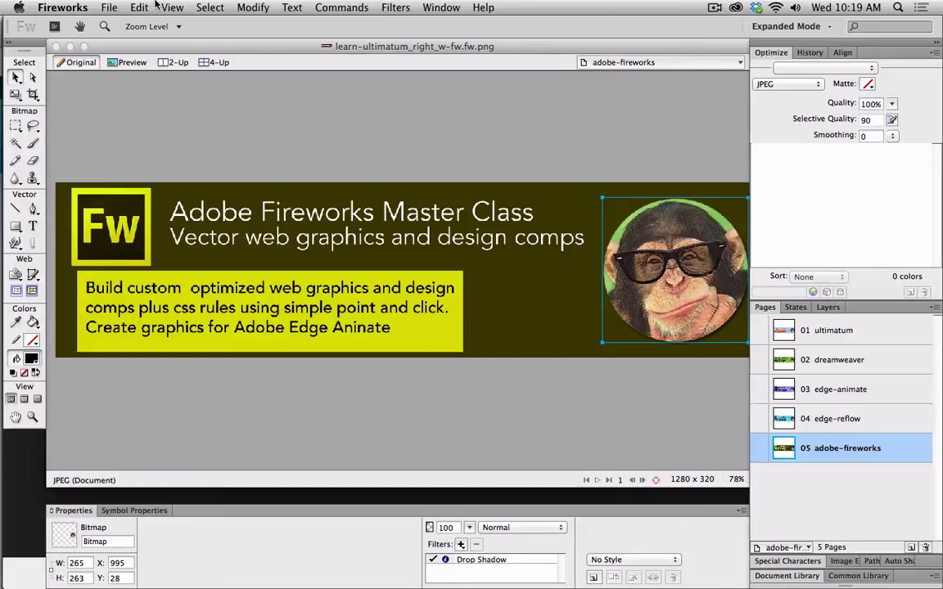
Step: Start an image export with home-slides/batch-2 as the destination folder
left_click(107, 8)
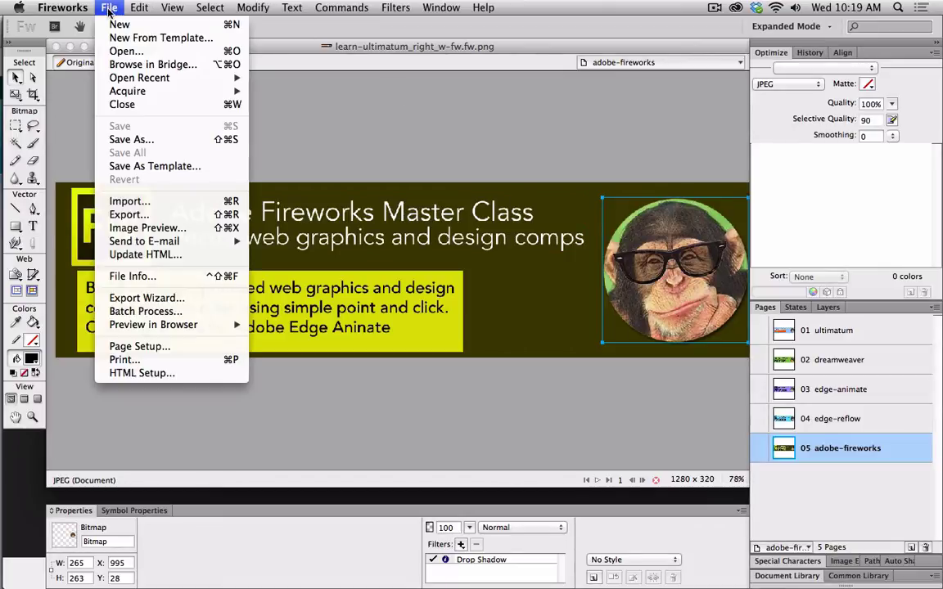
left_click(139, 213)
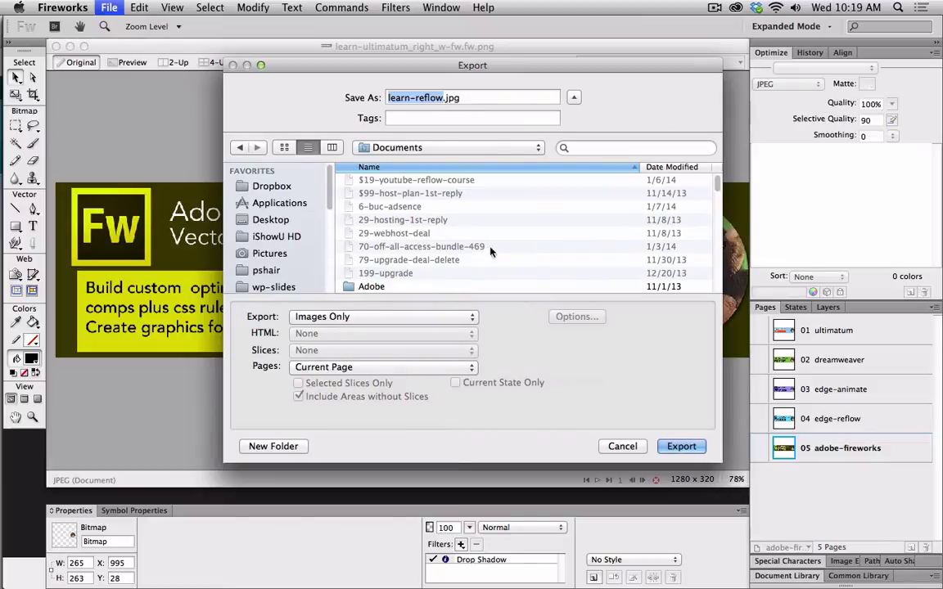
left_click(442, 149)
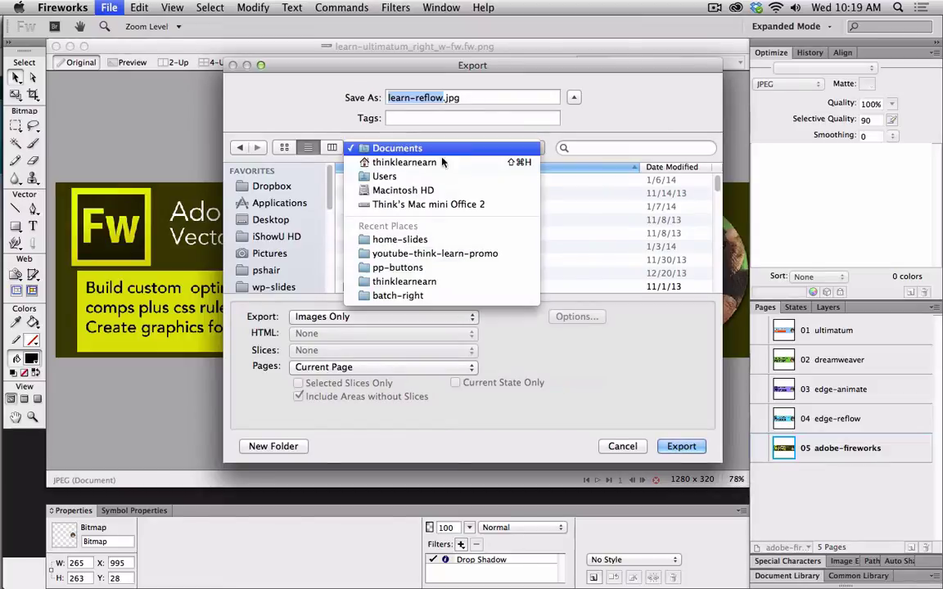
left_click(431, 240)
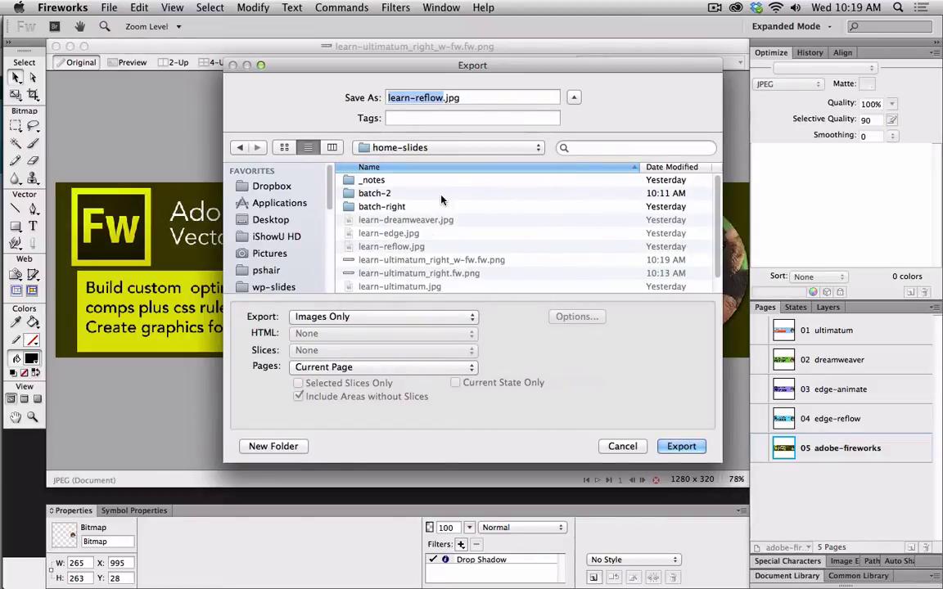
double_click(431, 195)
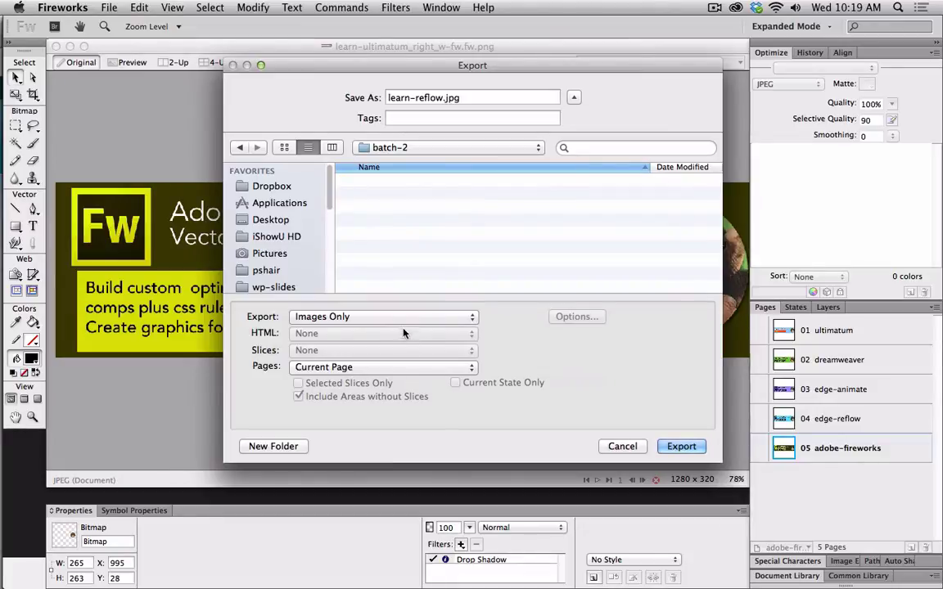
Step: Export all pages as separate files into batch-2, then save the banner file
left_click(381, 317)
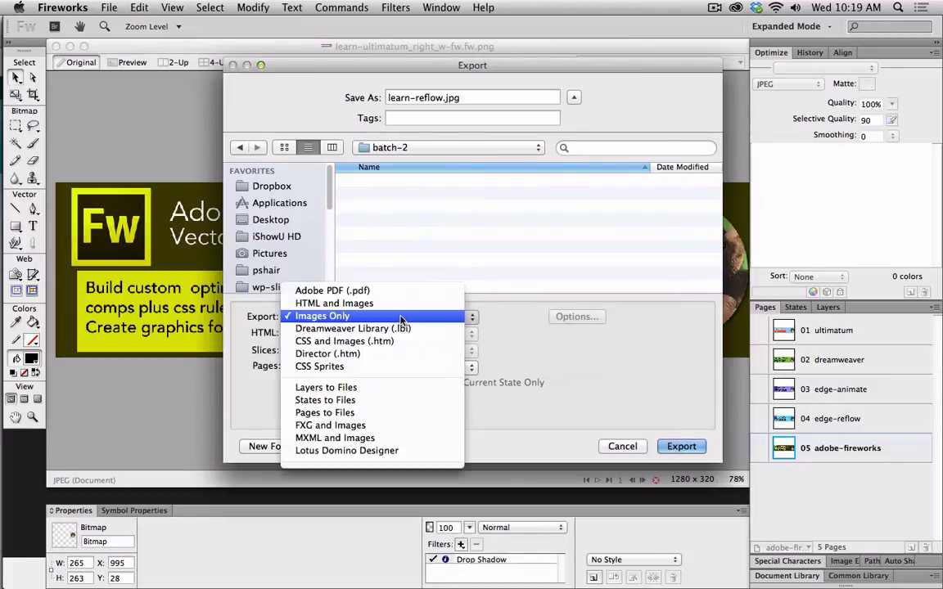
left_click(355, 415)
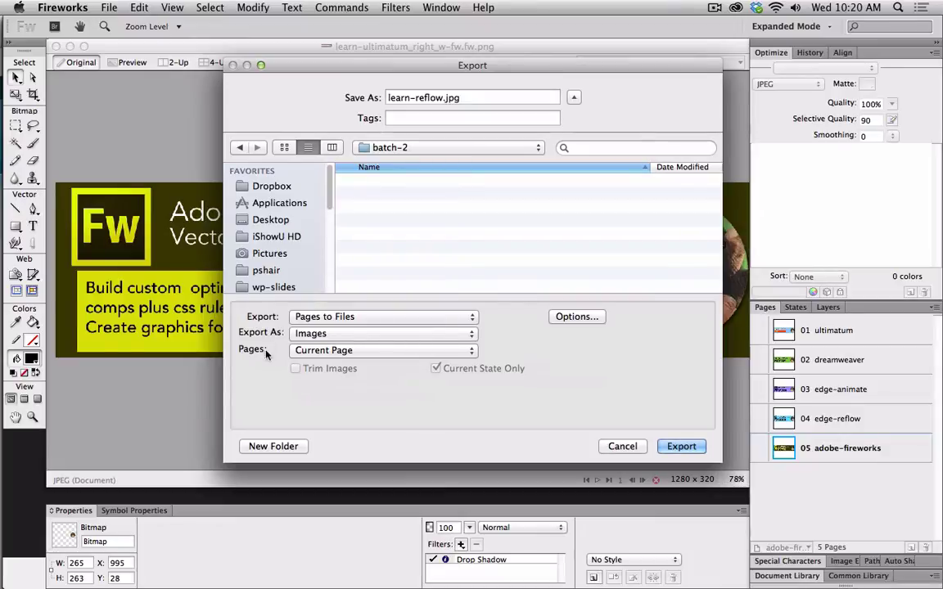
left_click(338, 357)
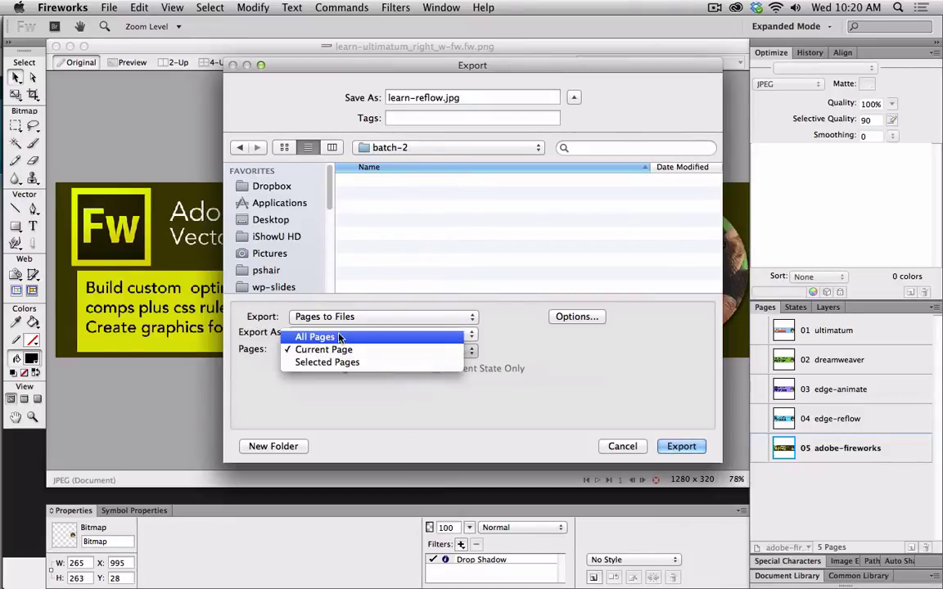
left_click(340, 337)
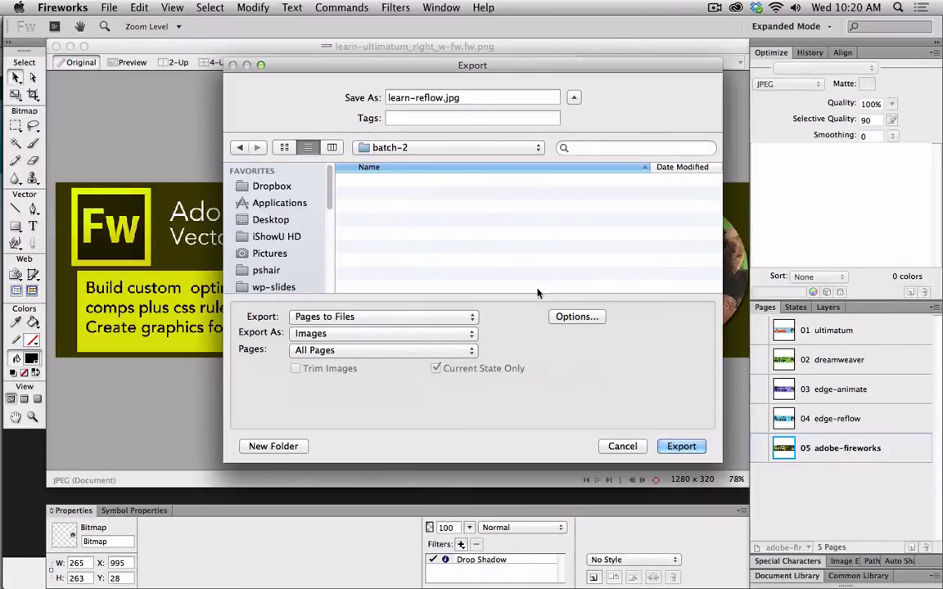
left_click(681, 447)
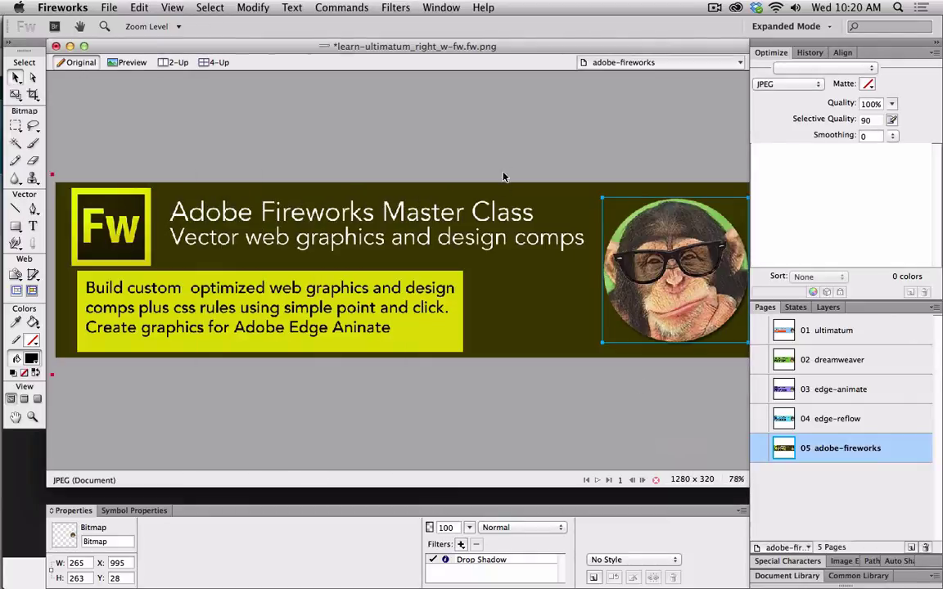
key("super+s")
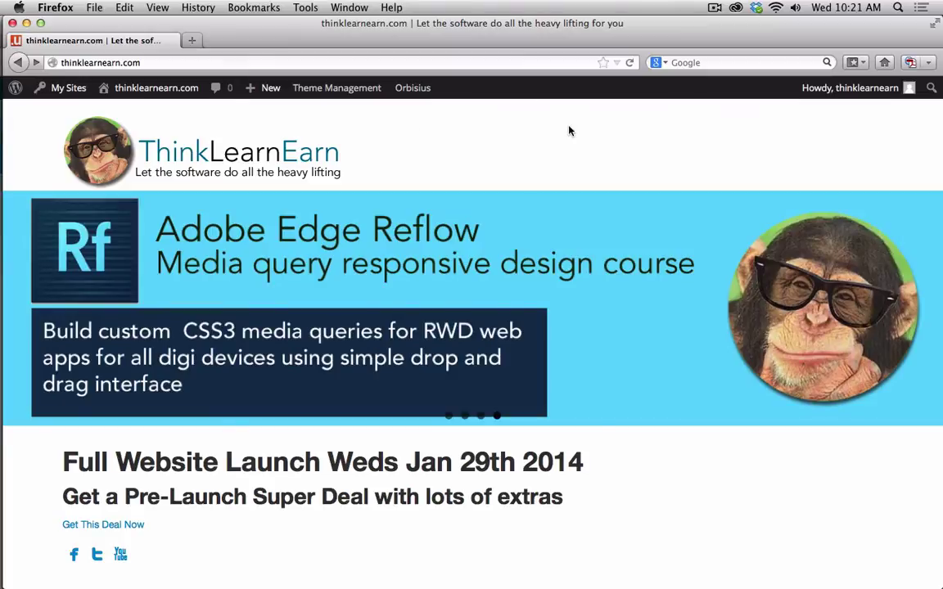
Step: Switch to Firefox to view the thinklearnearn.com homepage slider showing the Adobe Edge Reflow slide
left_click(851, 8)
left_click(850, 8)
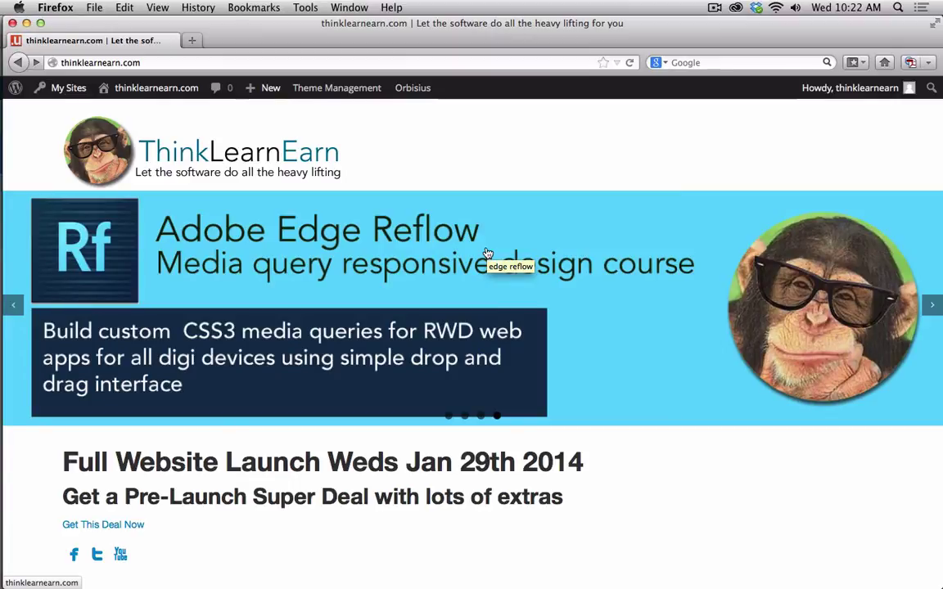
mouse_move(315, 90)
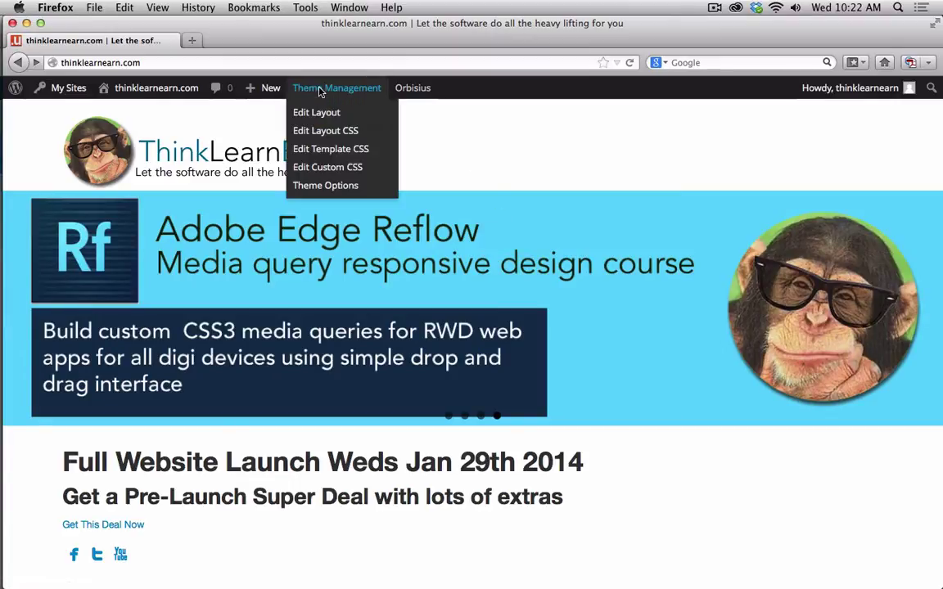
left_click(342, 120)
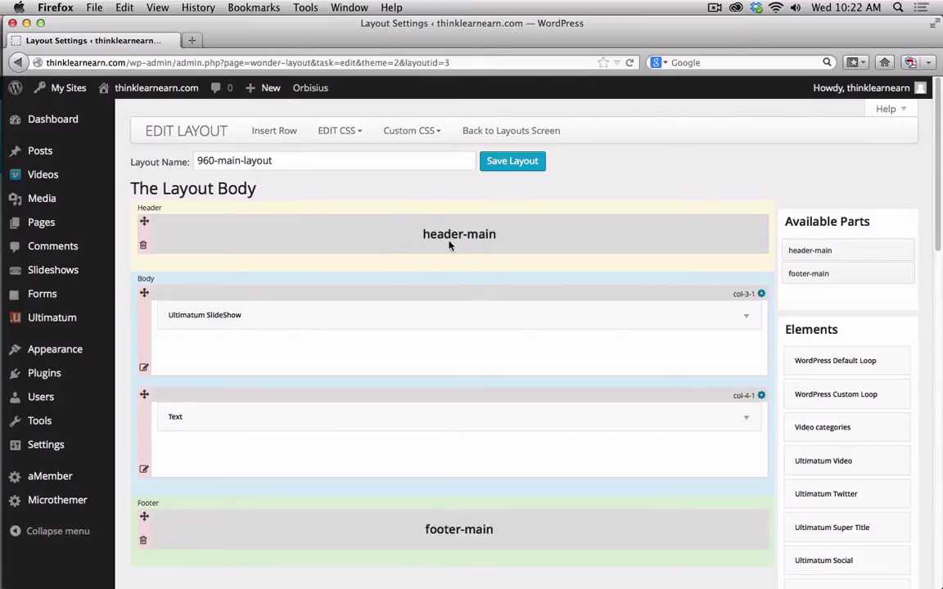
left_click(519, 131)
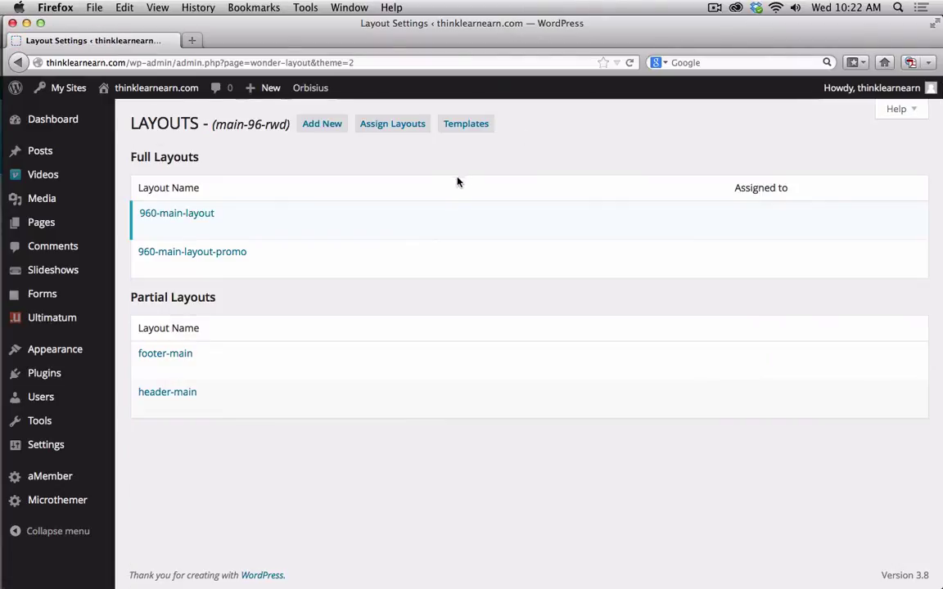
mouse_move(307, 264)
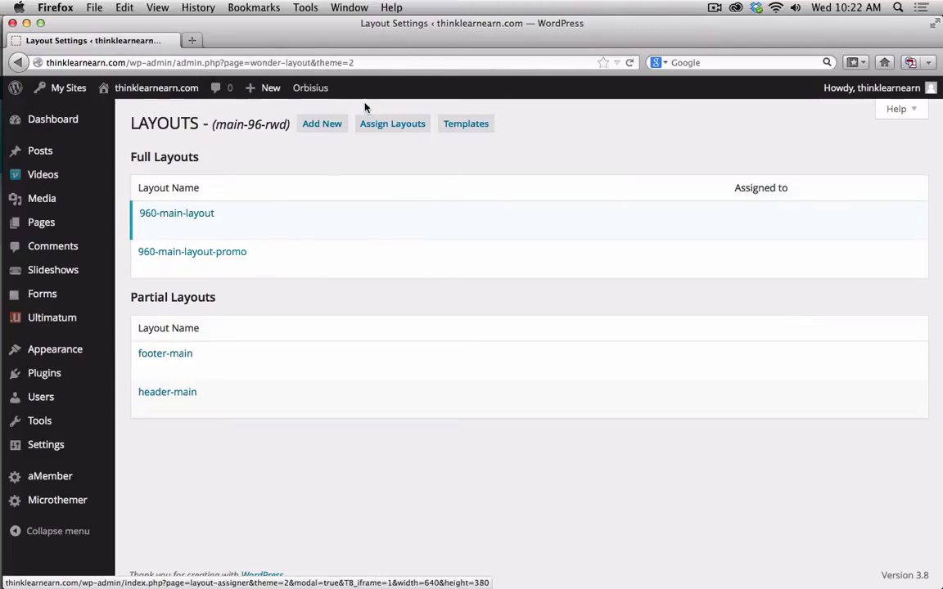
mouse_move(190, 89)
left_click(184, 113)
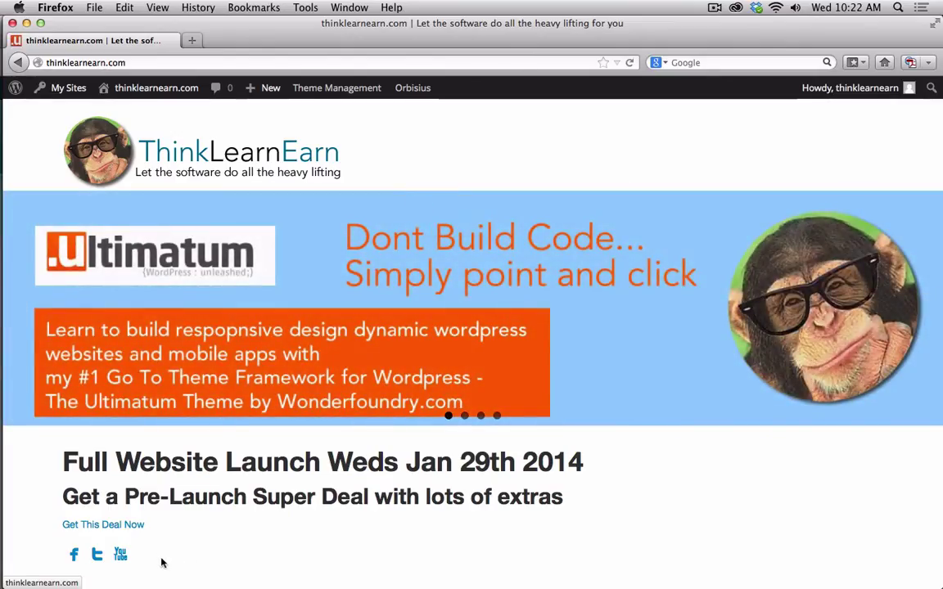
Step: Go from the pre-launch super deal page through Edit Layout to the Slideshows admin list
left_click(136, 525)
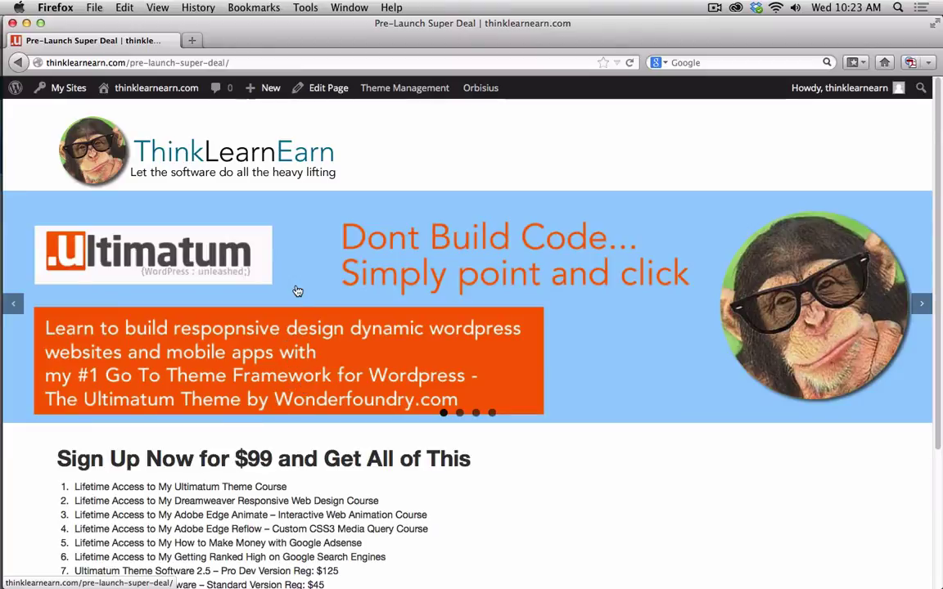
left_click(323, 90)
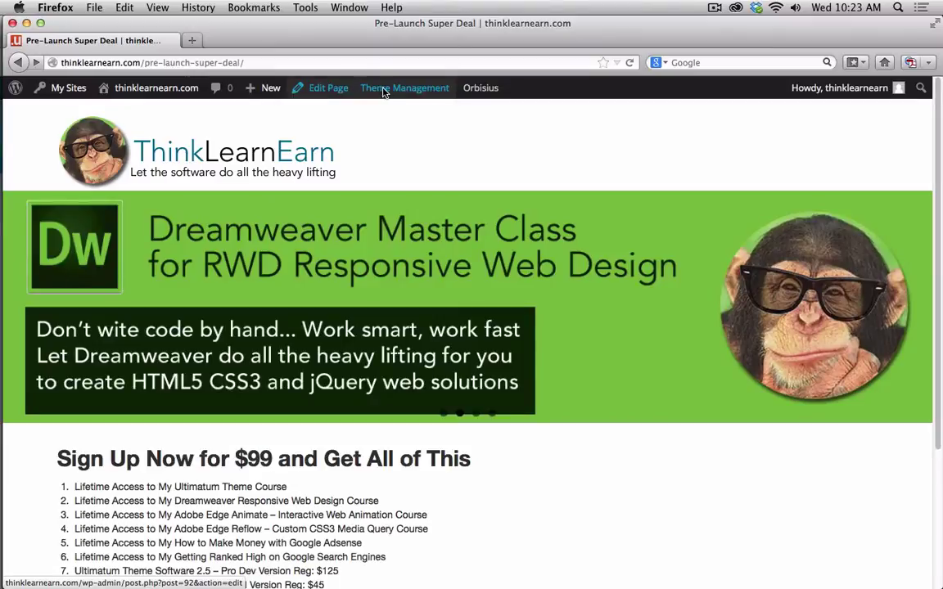
mouse_move(368, 88)
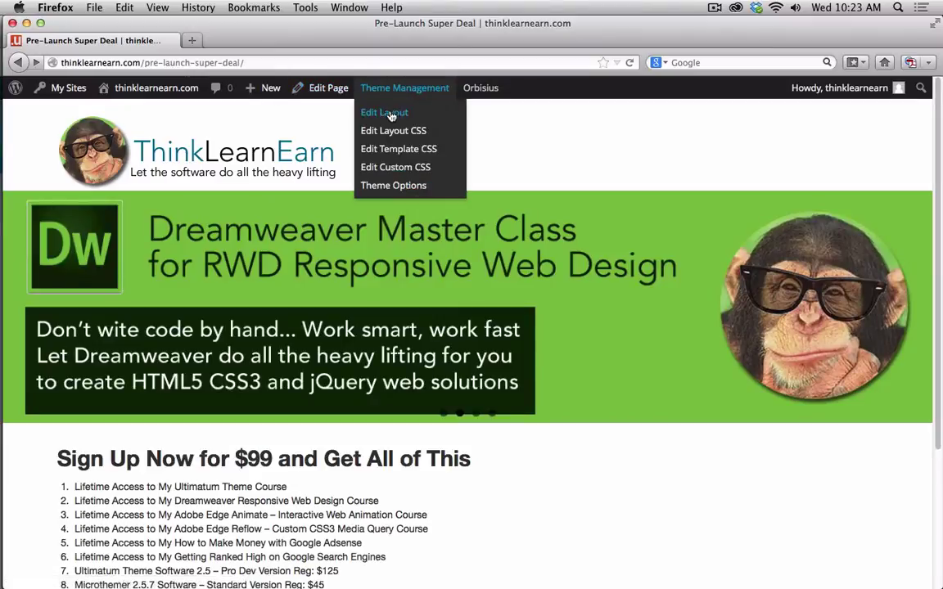
left_click(392, 115)
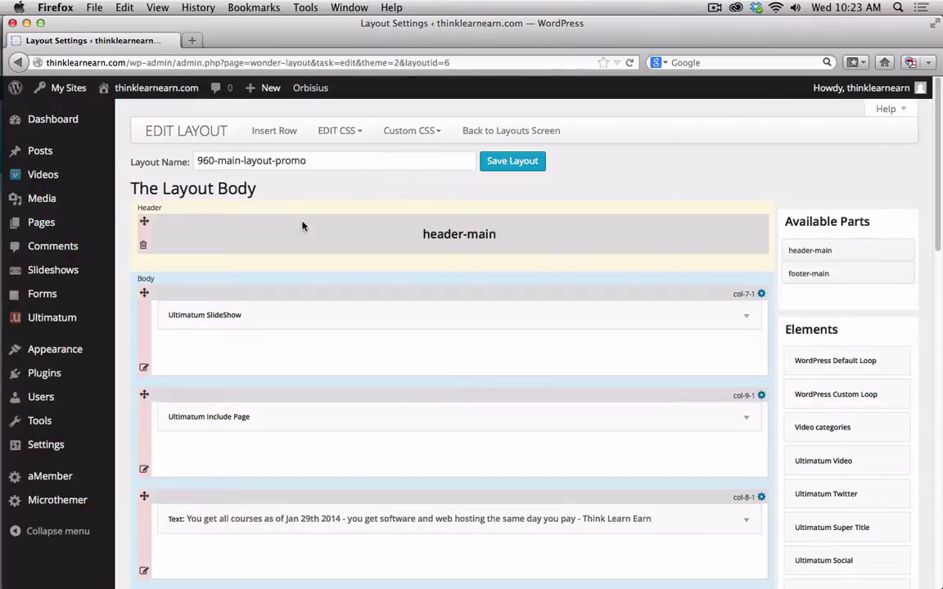
mouse_move(70, 271)
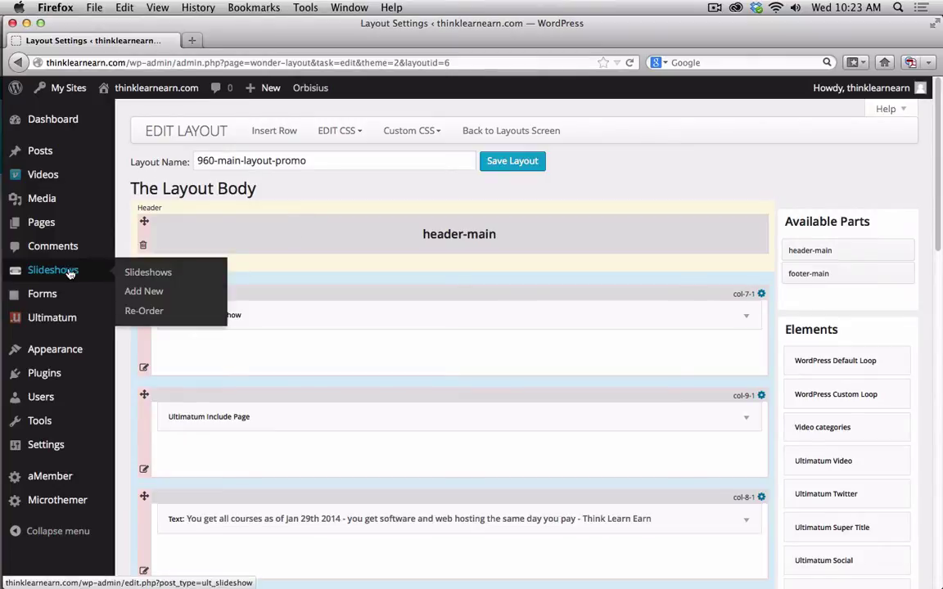
left_click(136, 279)
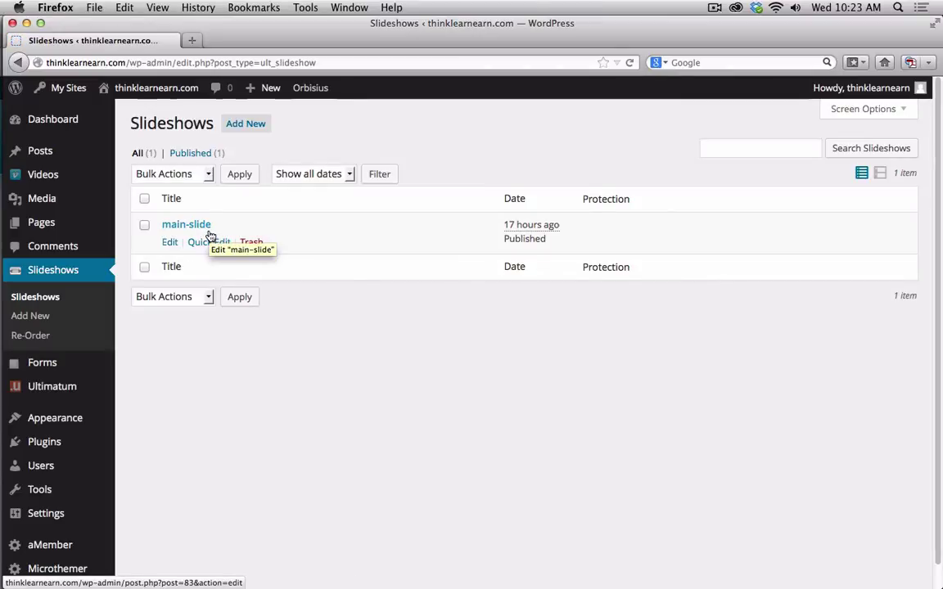
Step: Add a new slideshow and title it Slide-show-2
left_click(245, 124)
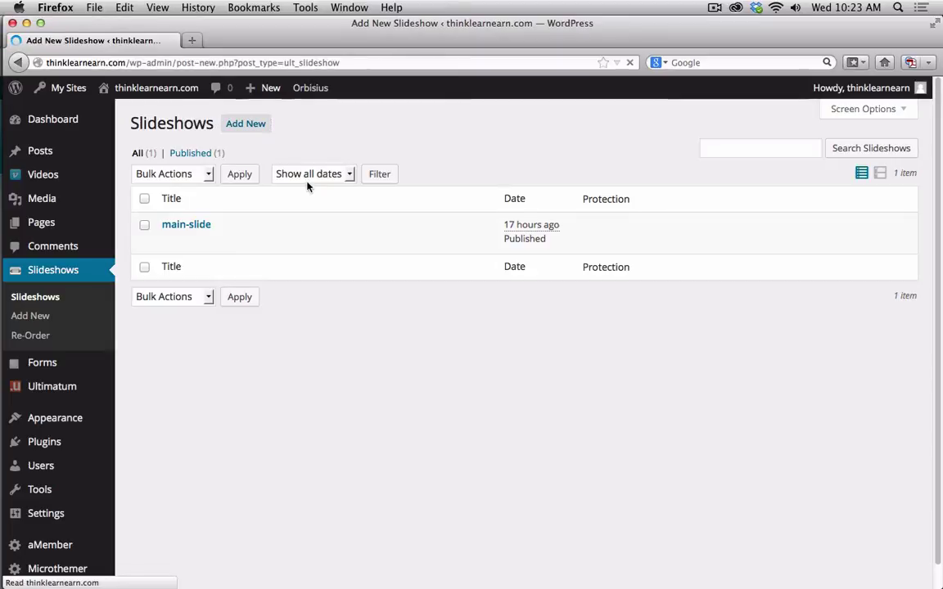
left_click(263, 155)
type("S")
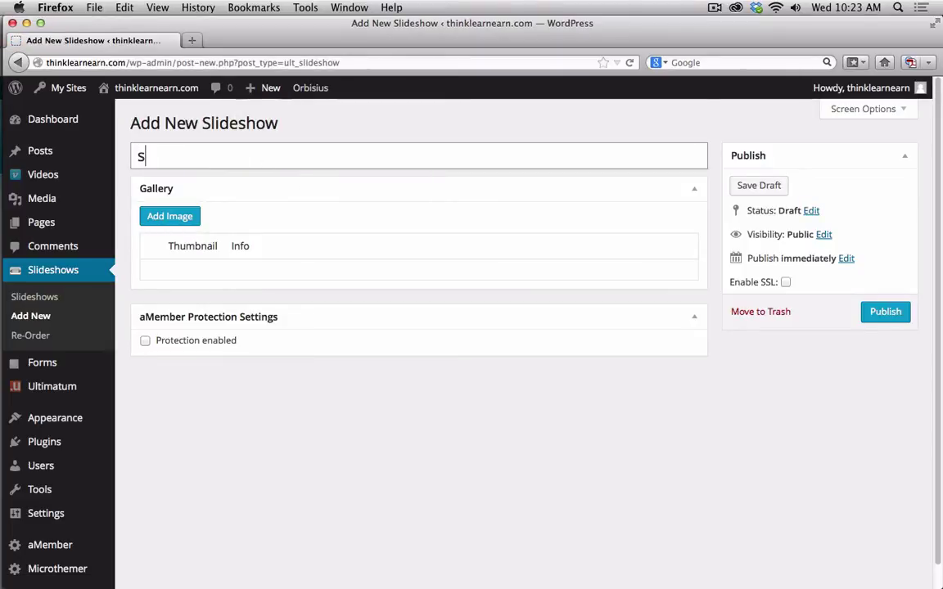
type("lide-s")
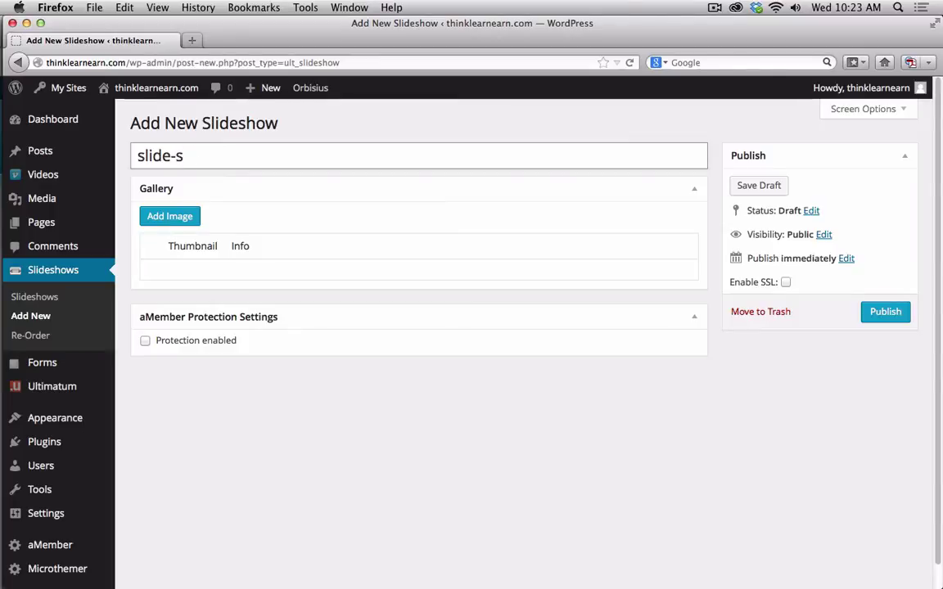
type("how-2")
Step: Upload the five banner jpgs from home-slides/batch-2 and insert them into the slideshow gallery
left_click(184, 223)
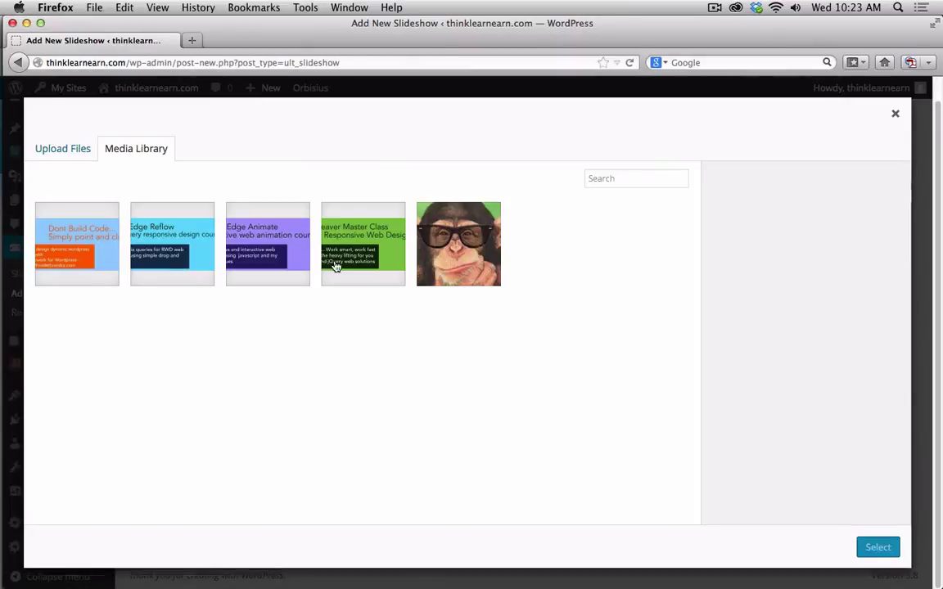
left_click(86, 155)
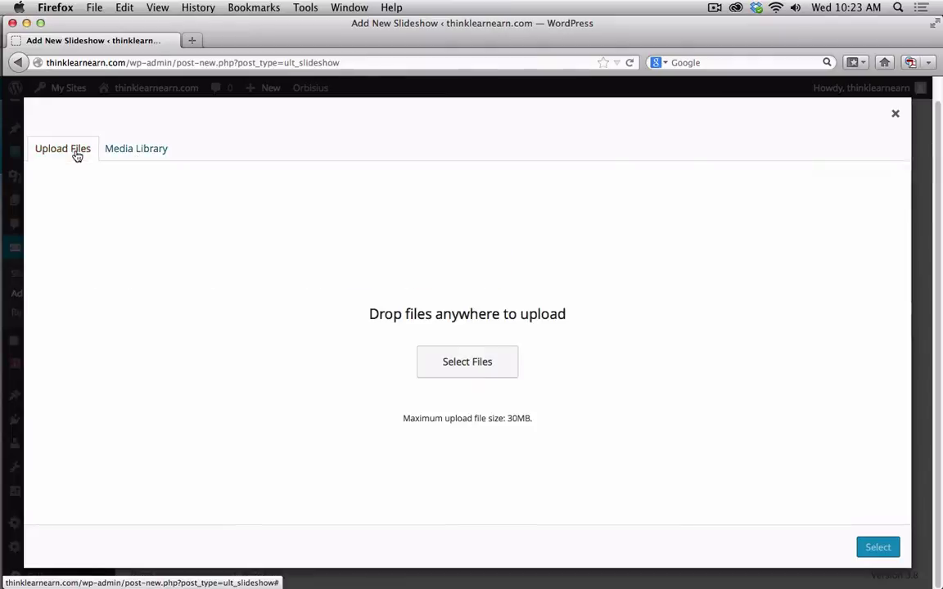
left_click(467, 362)
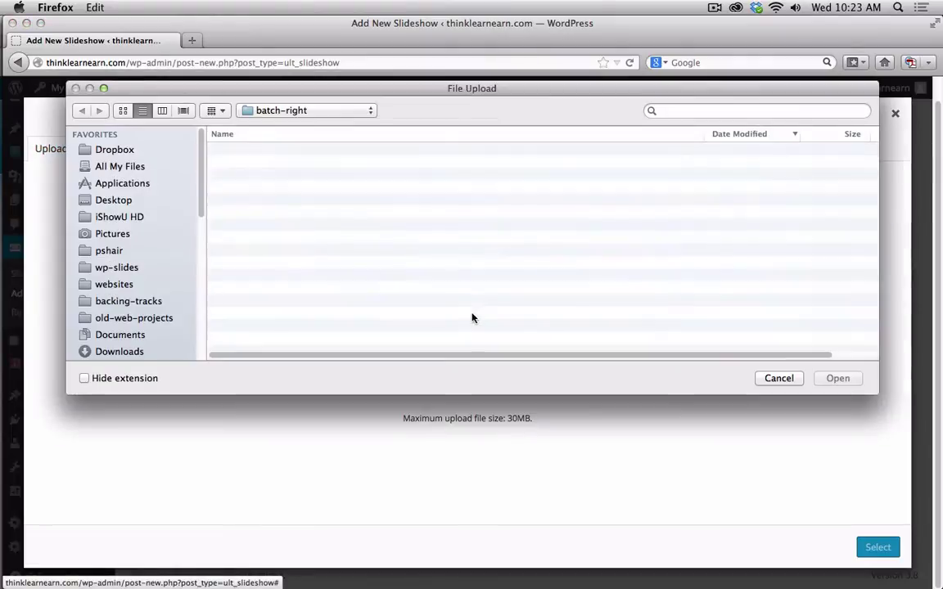
left_click(320, 112)
left_click(324, 128)
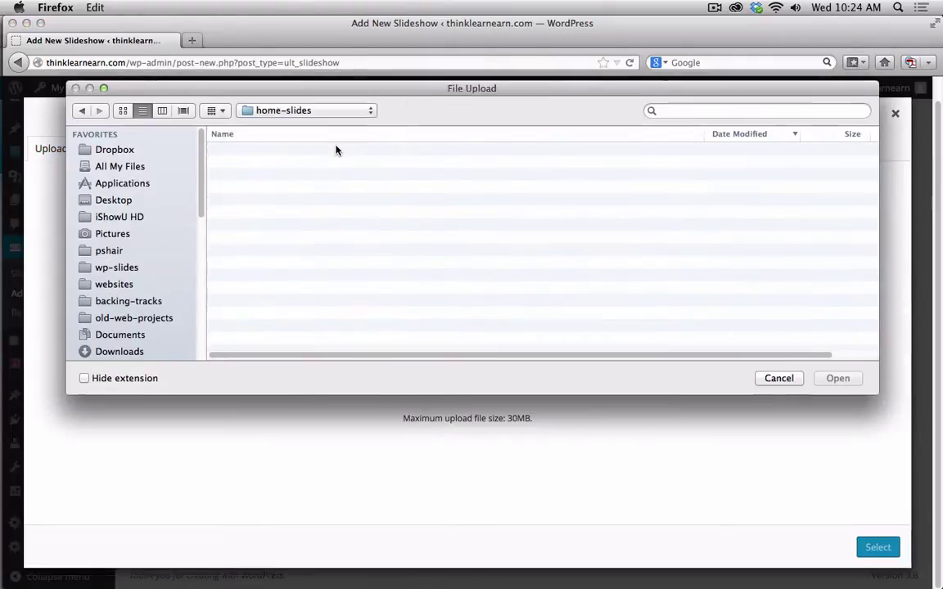
left_click(288, 166)
double_click(288, 166)
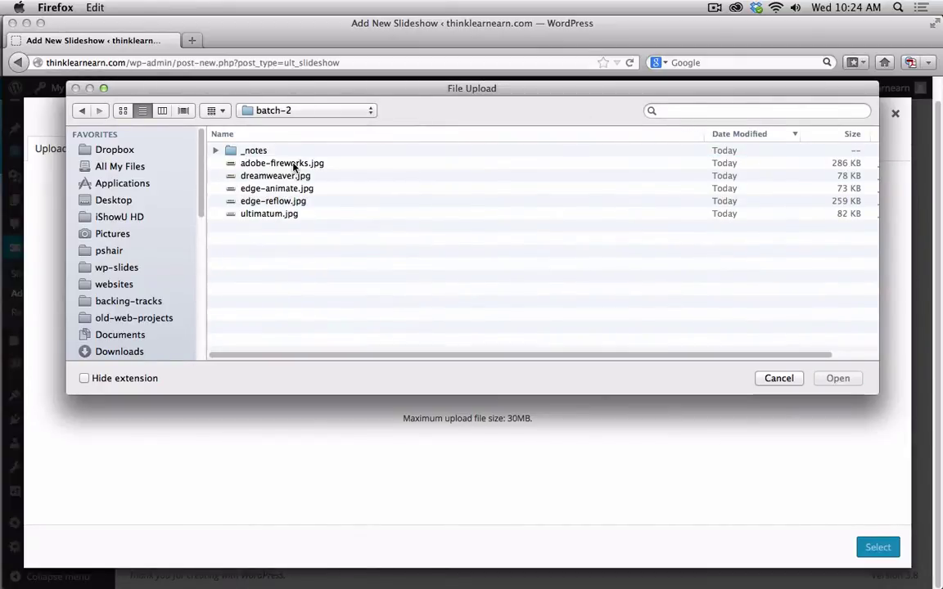
left_click(292, 164)
left_click(291, 215, "shift")
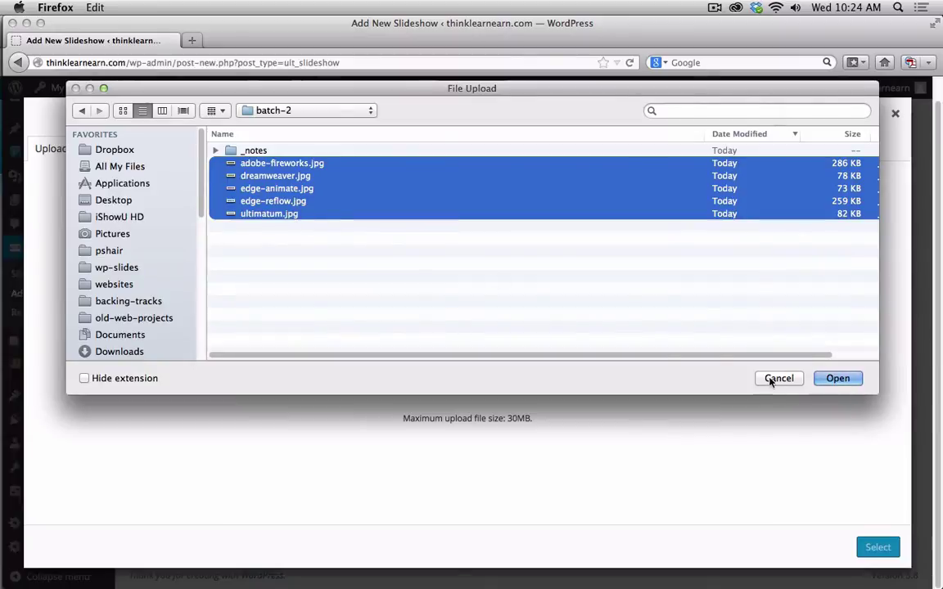
left_click(837, 378)
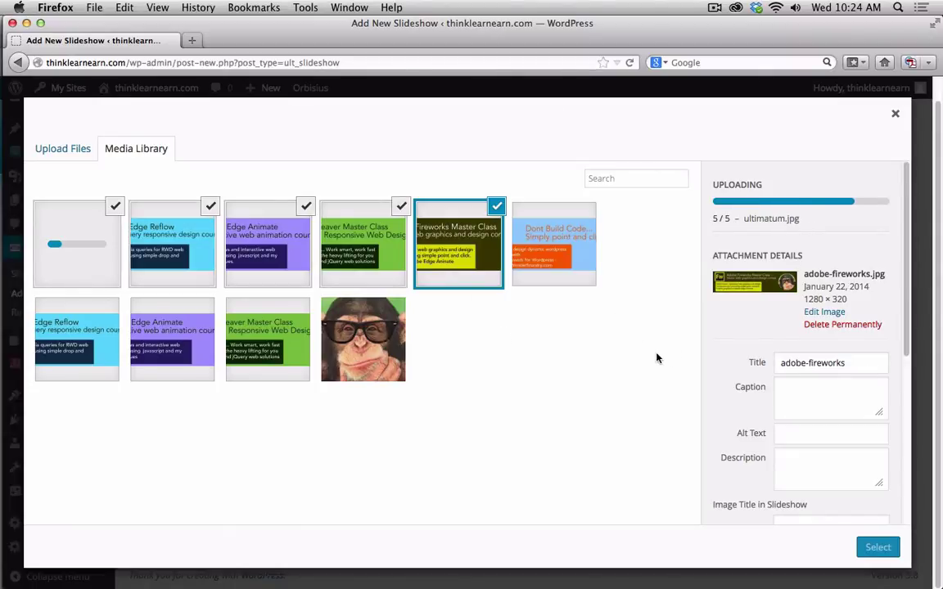
left_click(872, 546)
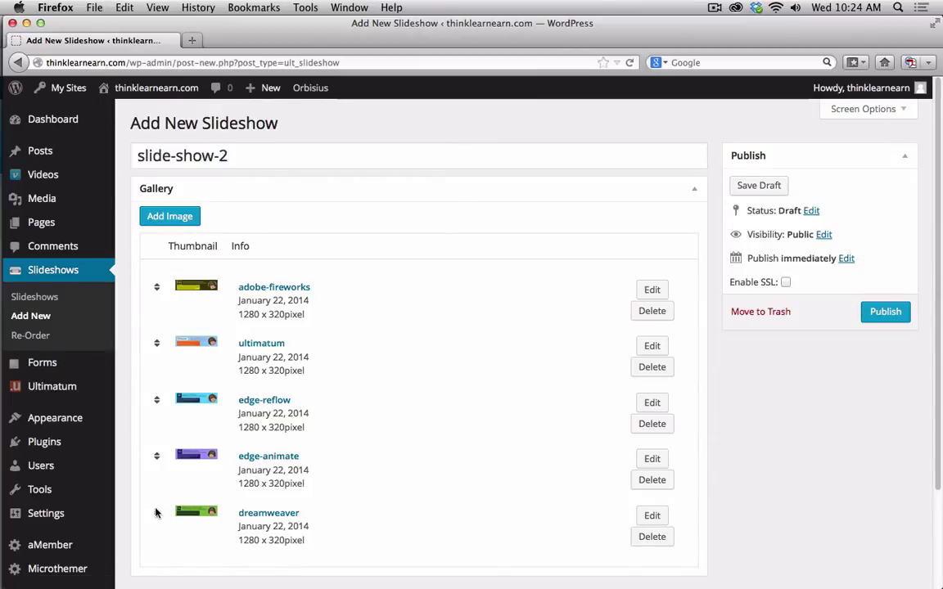
Step: Move dreamweaver to the top and edge-animate above edge-reflow, then publish slide-show-2
left_click_drag(155, 515, 160, 301)
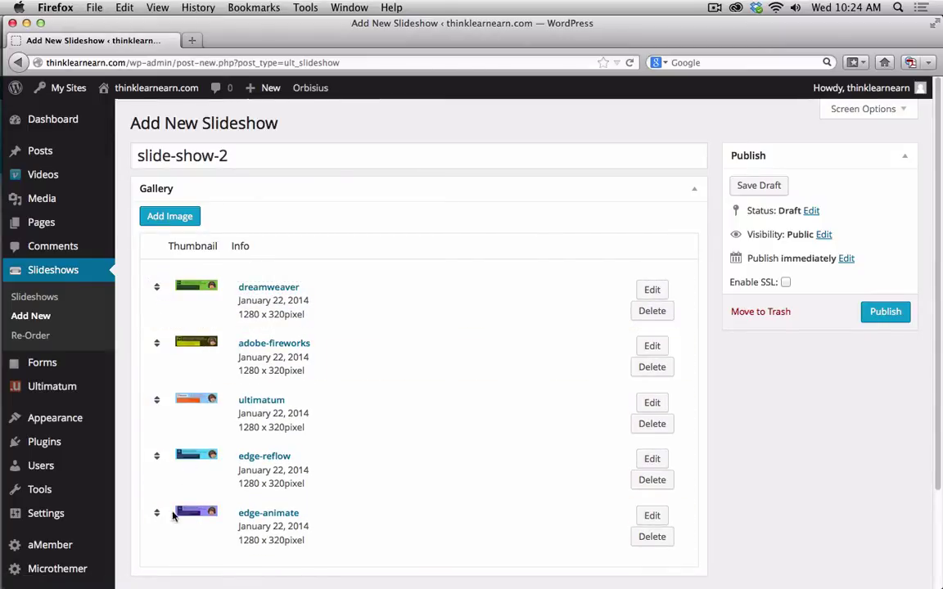
left_click_drag(156, 513, 160, 448)
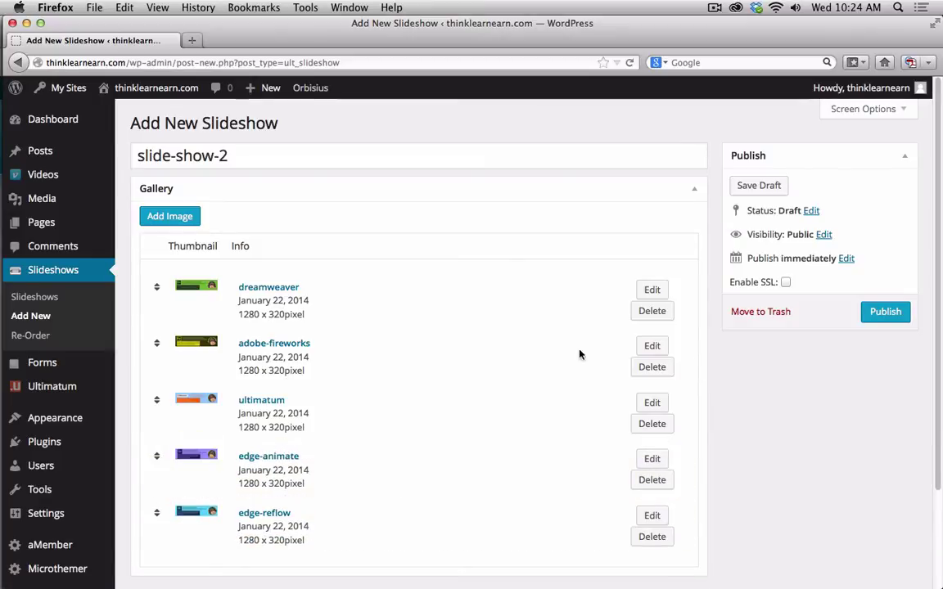
left_click(885, 311)
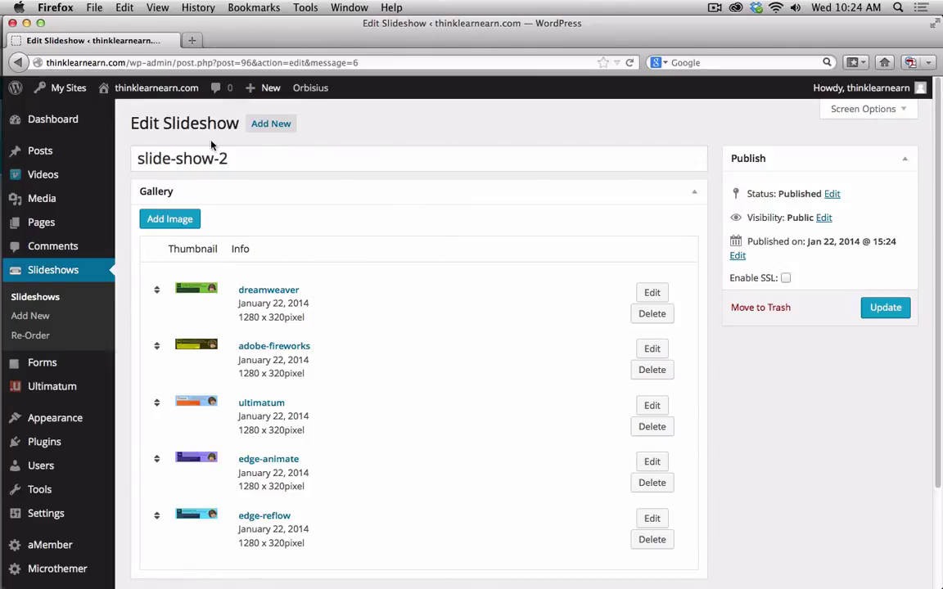
Step: Go to the live Pre-Launch Super Deal page and open its 960-main-layout-promo layout for editing
mouse_move(136, 95)
left_click(117, 112)
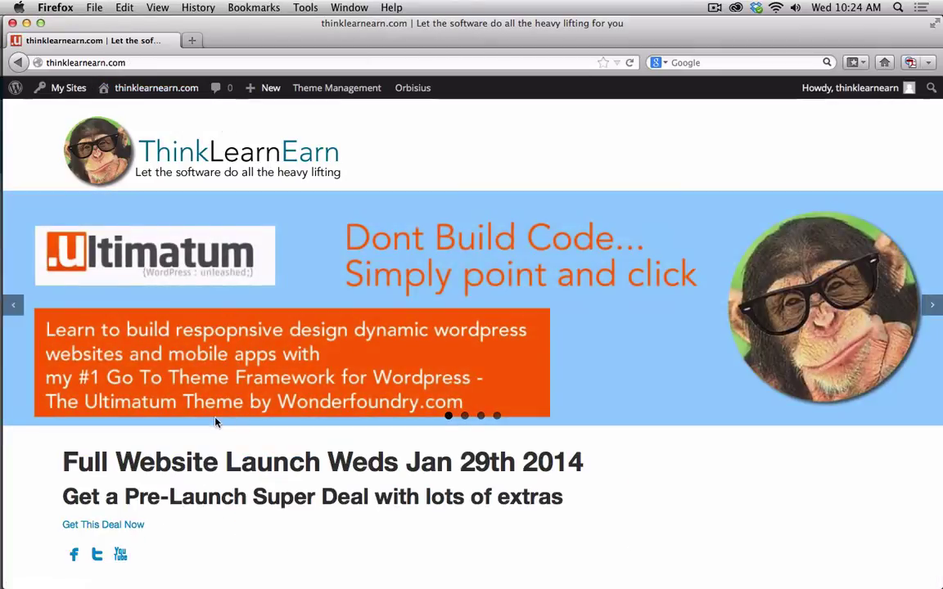
left_click(130, 526)
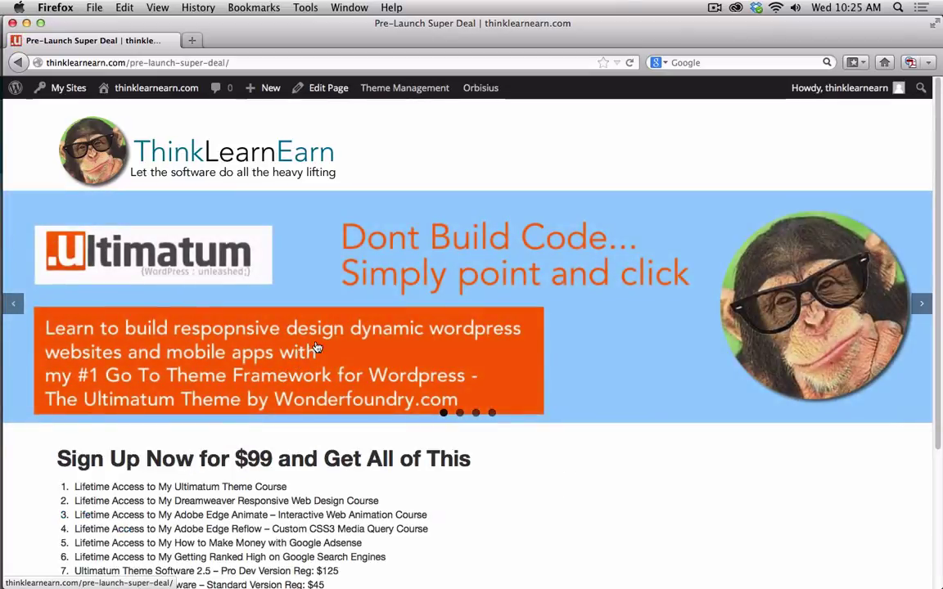
mouse_move(399, 89)
left_click(391, 115)
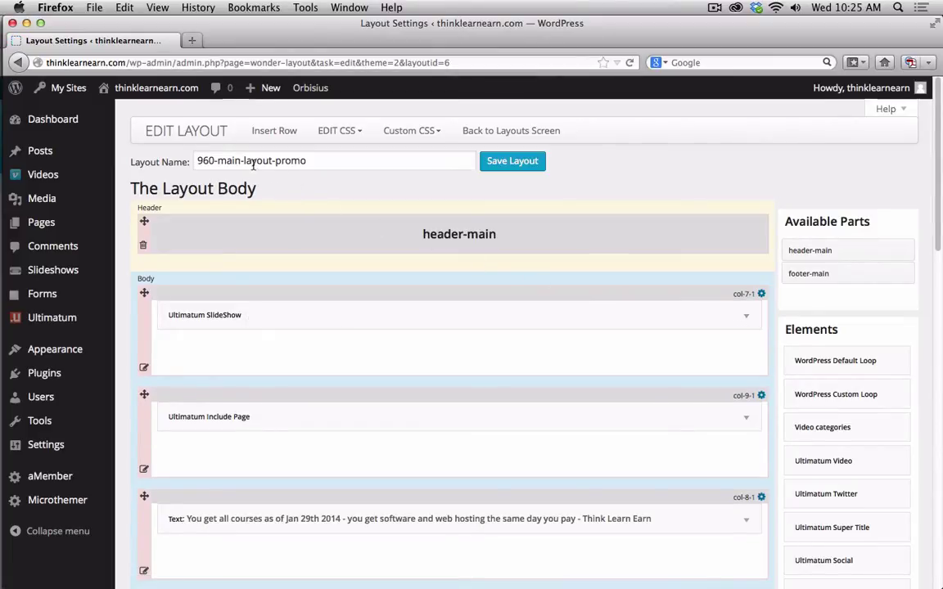
Step: Set the Ultimatum SlideShow element's slide source to slide-show-2 and save the layout
left_click(749, 325)
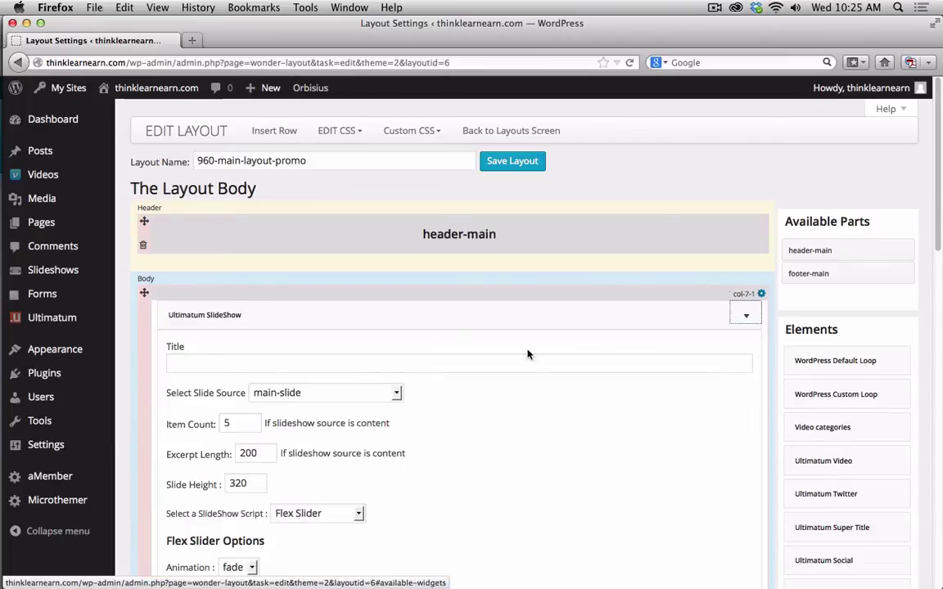
left_click(397, 393)
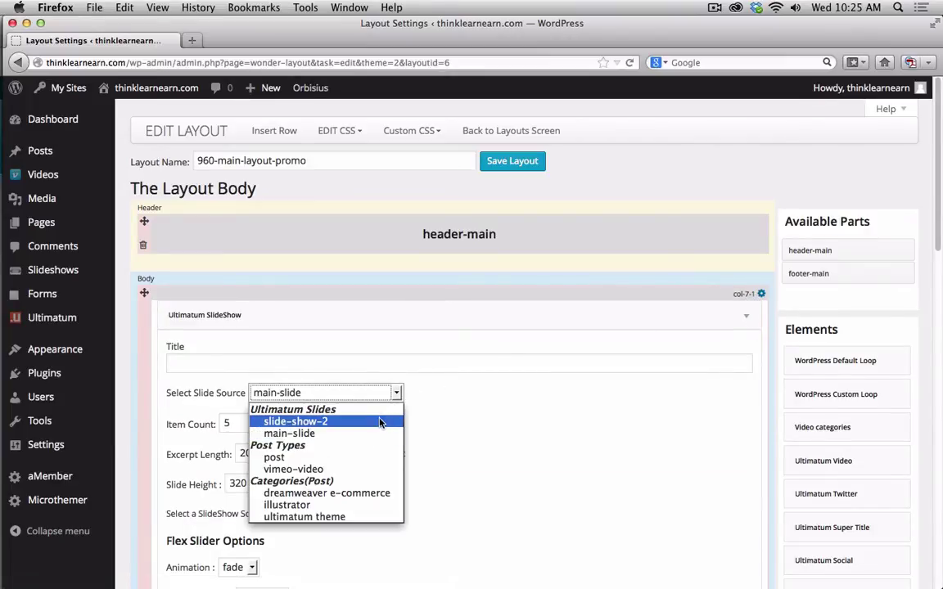
left_click(381, 421)
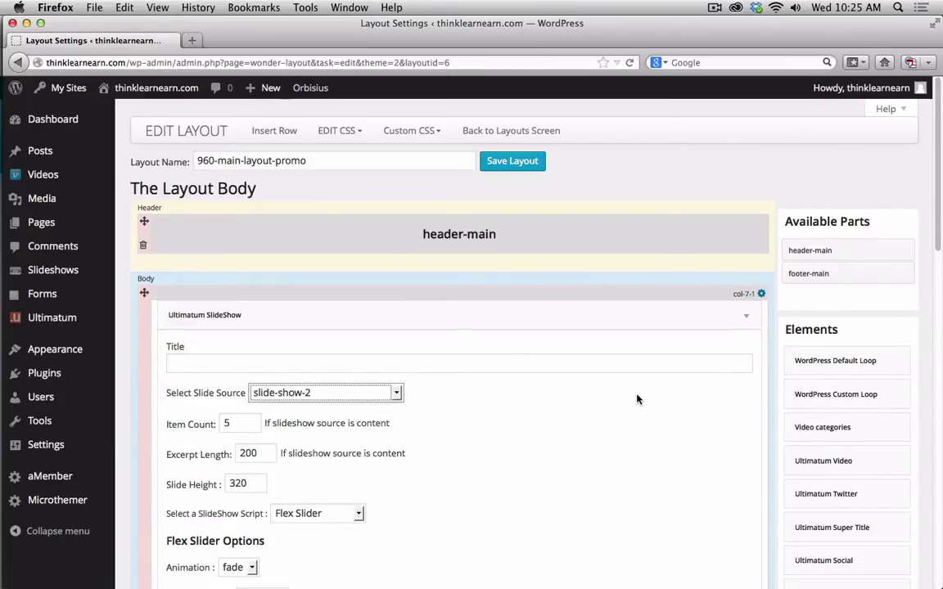
scroll(637, 399, "down", 1)
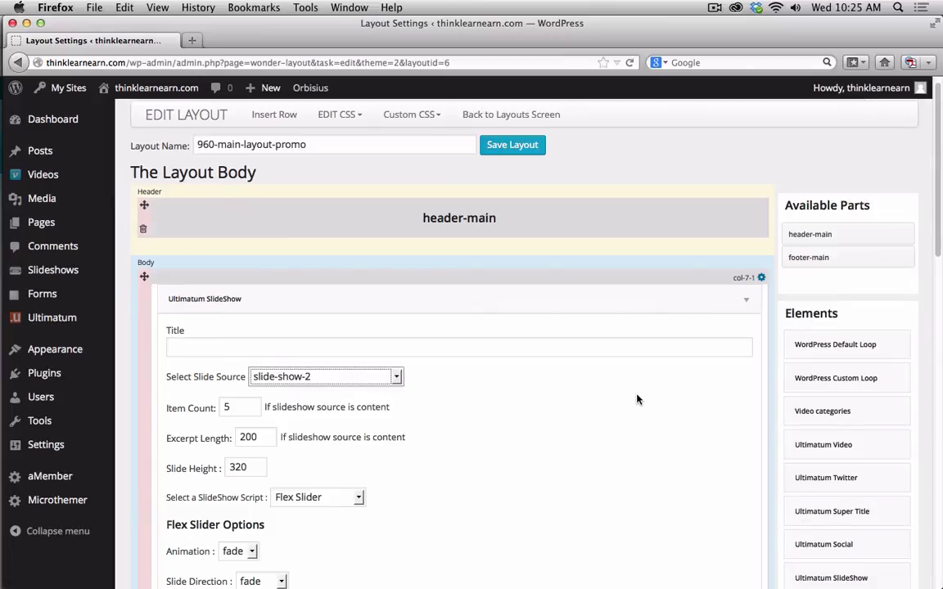
left_click(512, 146)
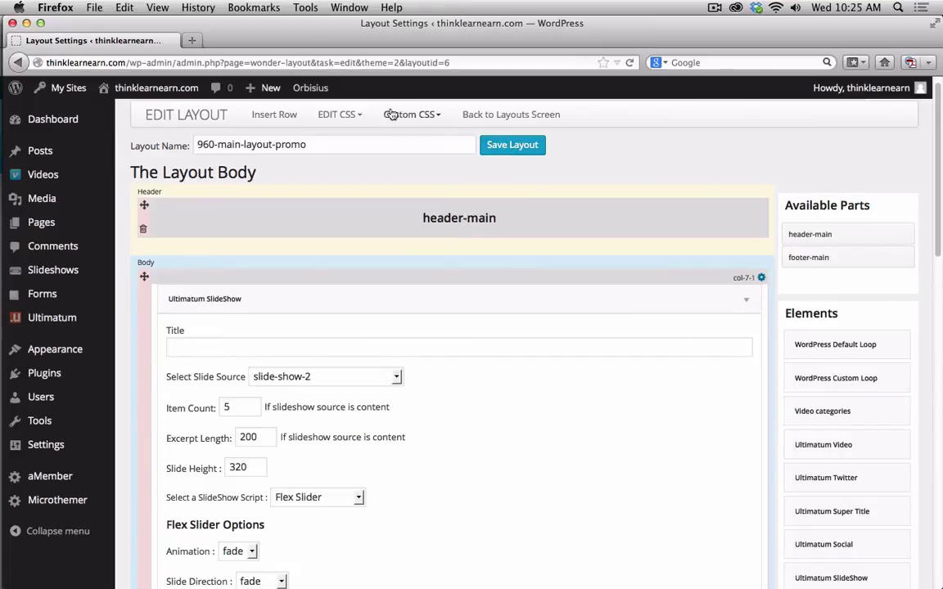
Step: Visit the live deal page, then save the SlideShow element's Flex Slider settings
mouse_move(179, 91)
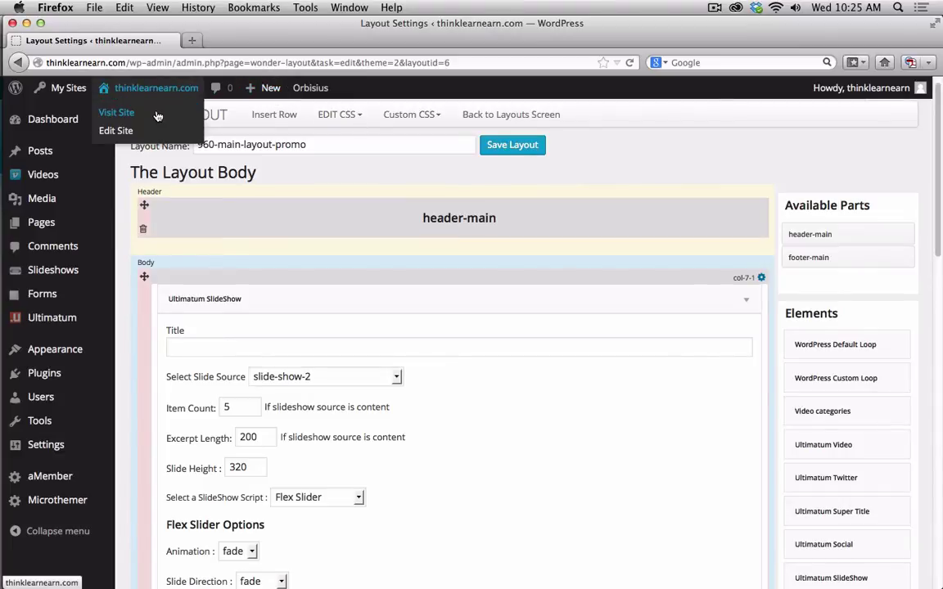
left_click(156, 115)
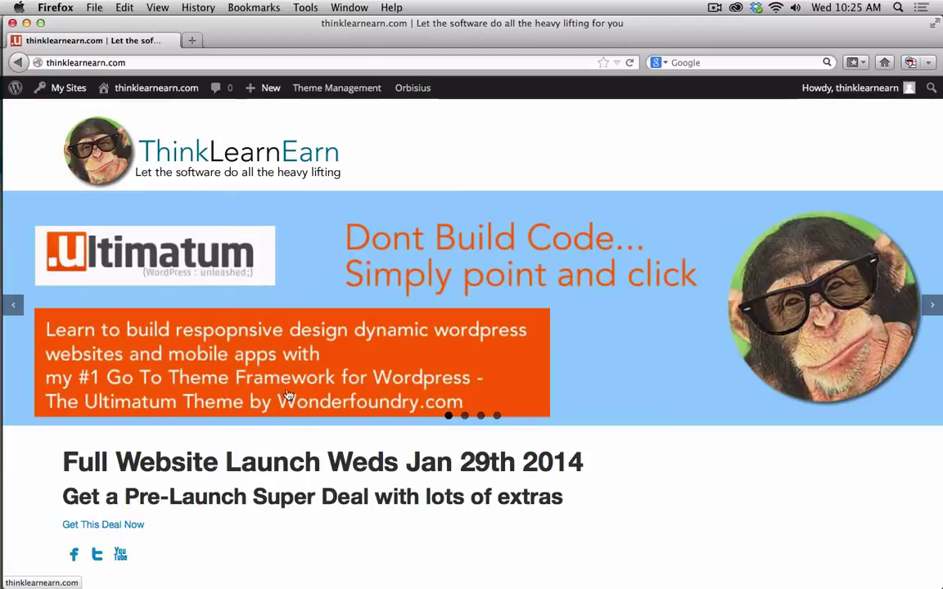
left_click(123, 527)
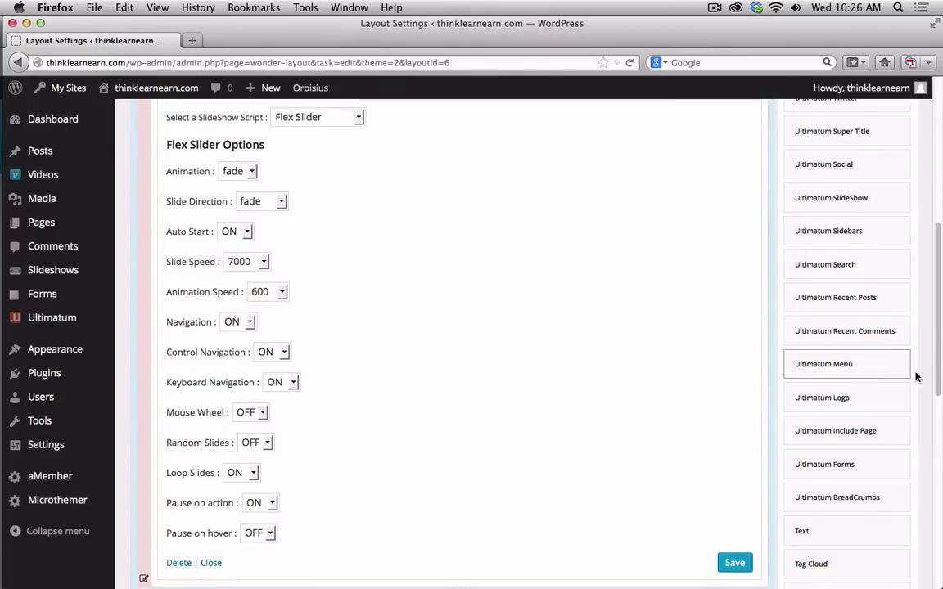
left_click(736, 565)
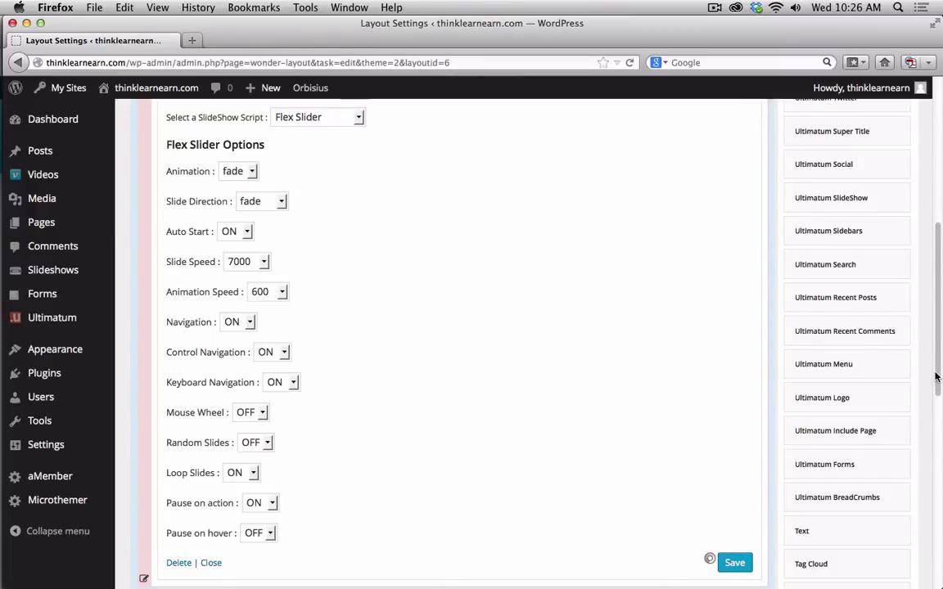
left_click_drag(935, 373, 895, 195)
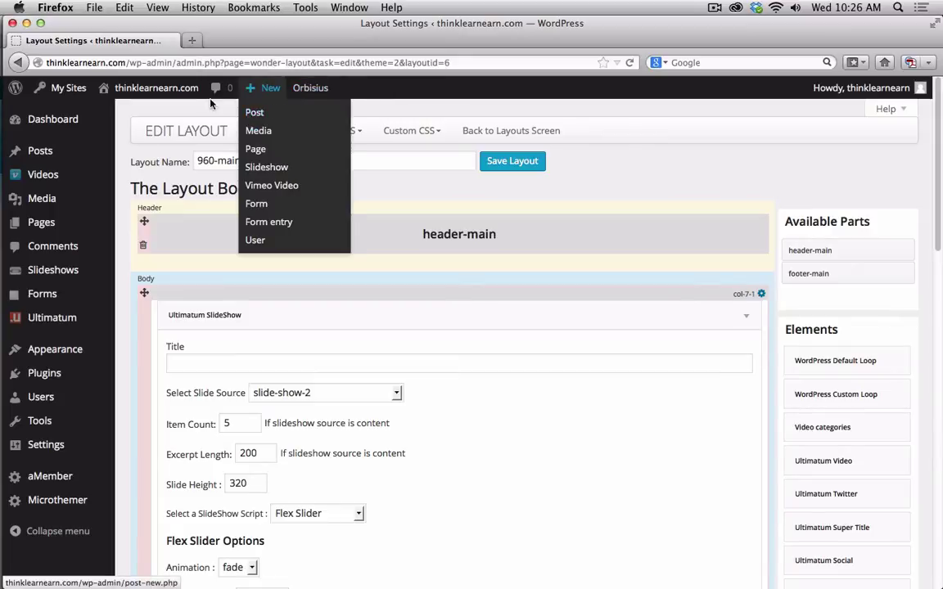
Step: Open the live Pre-Launch Super Deal page from the site's homepage
mouse_move(164, 88)
left_click(158, 112)
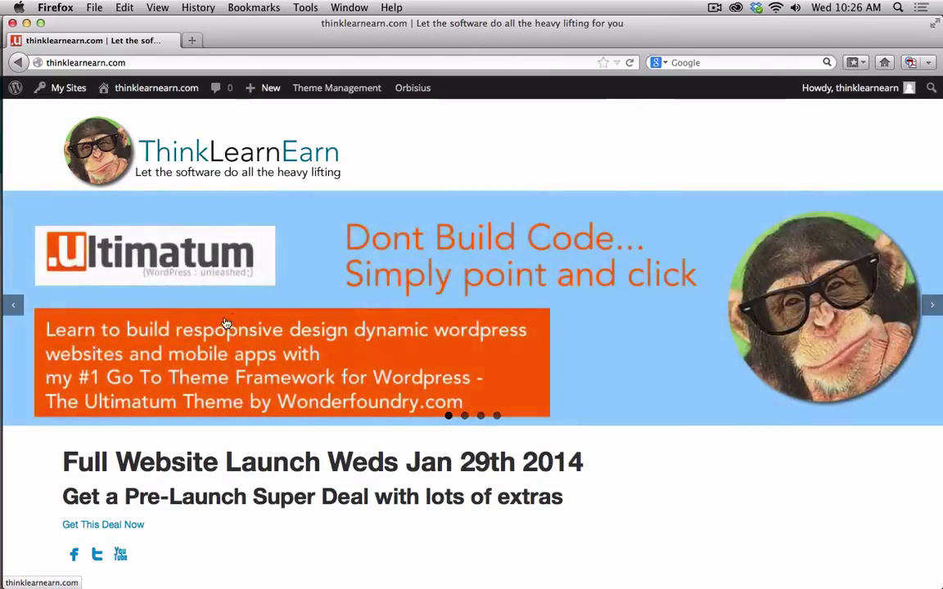
left_click(115, 527)
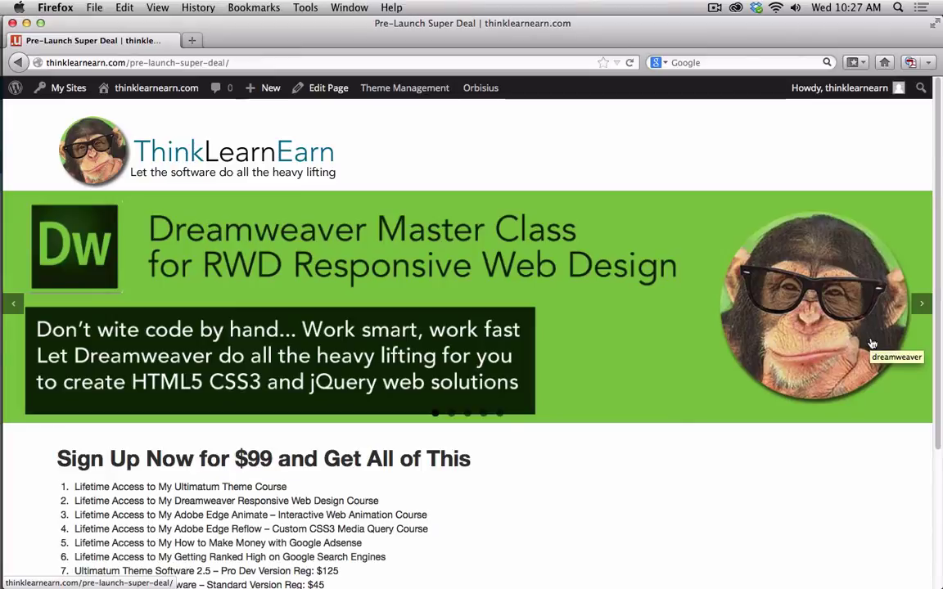
Step: Scroll to the bundle list and highlight the Ultimatum Theme Course and Dreamweaver entries
scroll(938, 335, "down", 1)
left_click_drag(939, 336, 930, 428)
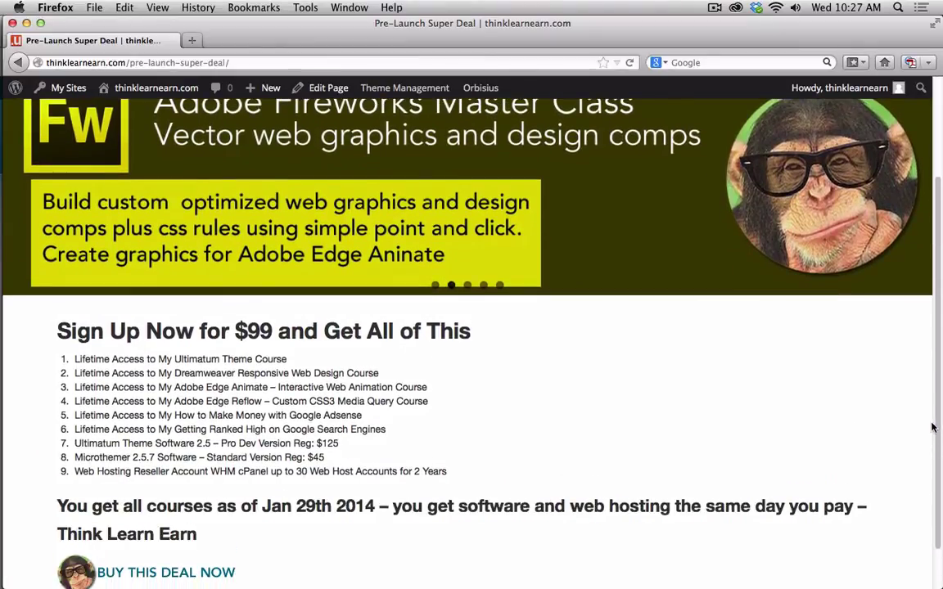
scroll(840, 385, "up", 1)
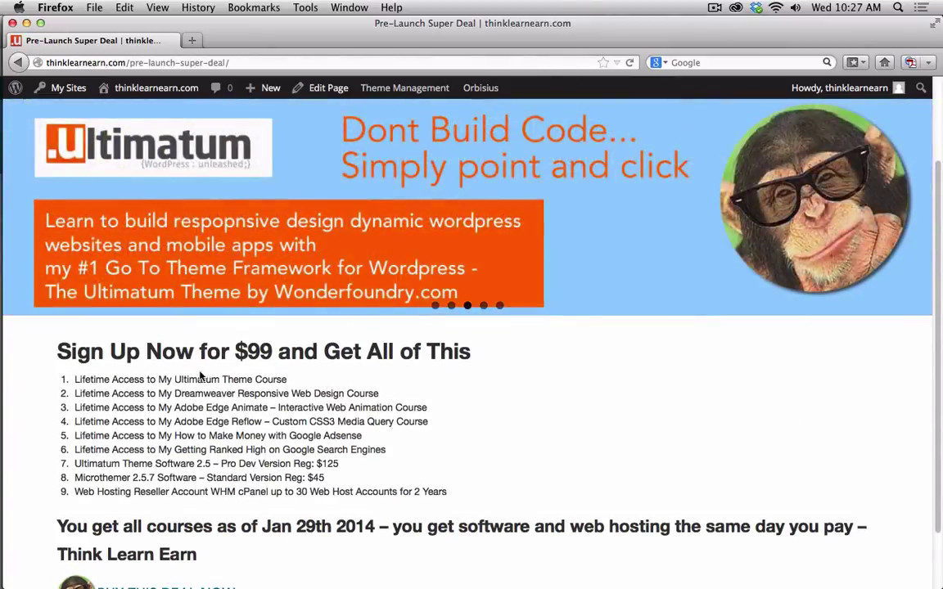
left_click_drag(173, 379, 288, 385)
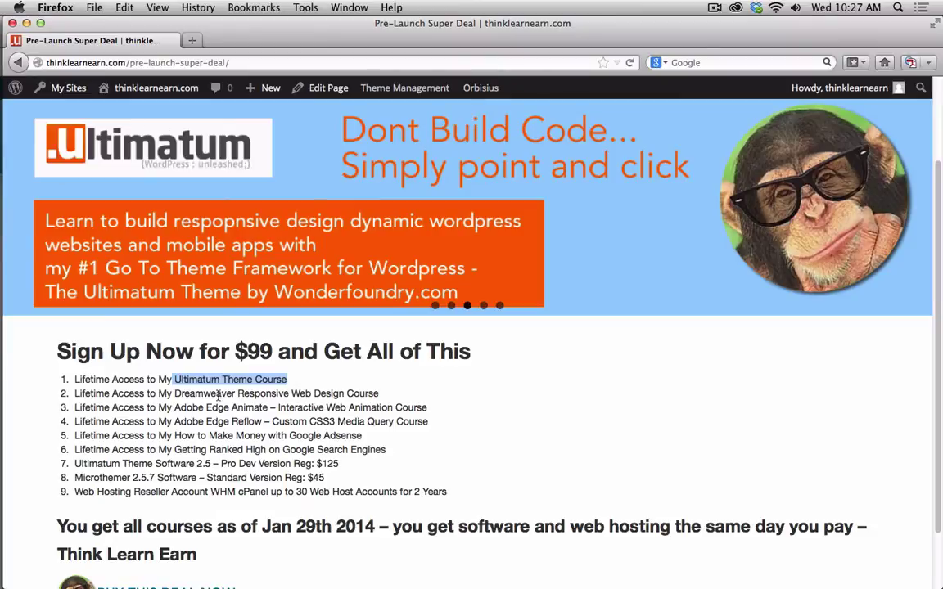
left_click_drag(215, 394, 345, 397)
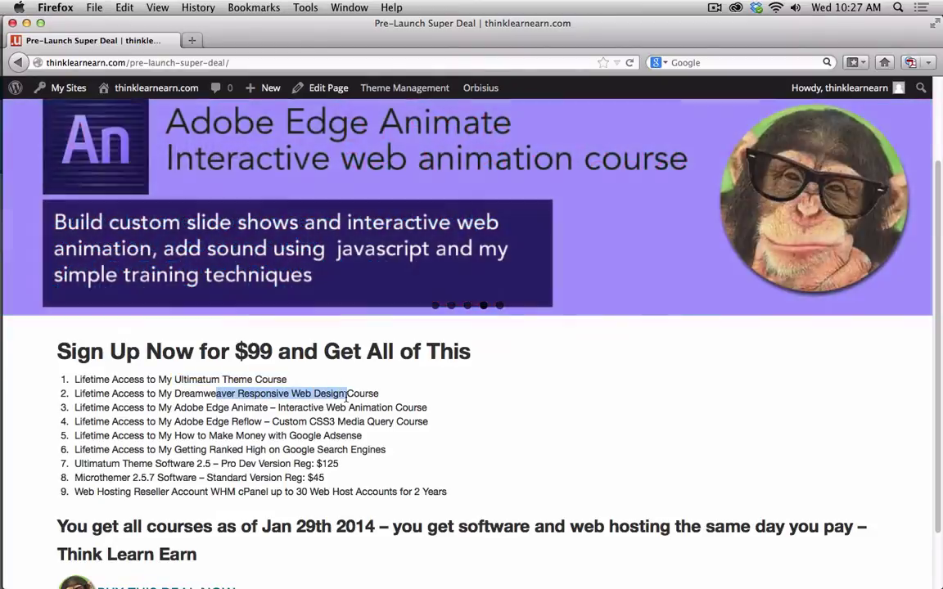
left_click(272, 391)
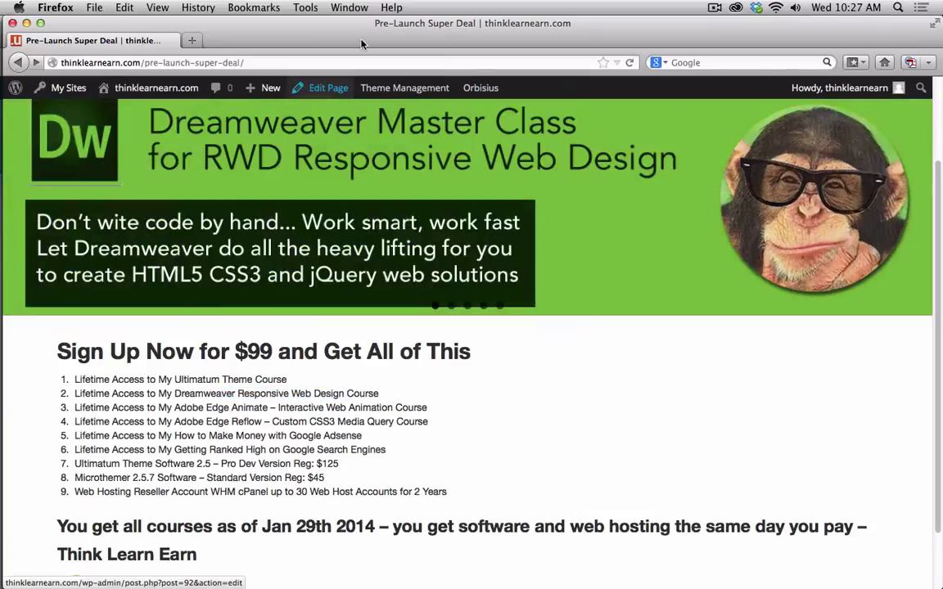
Step: Duplicate the Dreamweaver list item as item 3 and rename its course to Adobe Fireworks Web Graphics
left_click(326, 91)
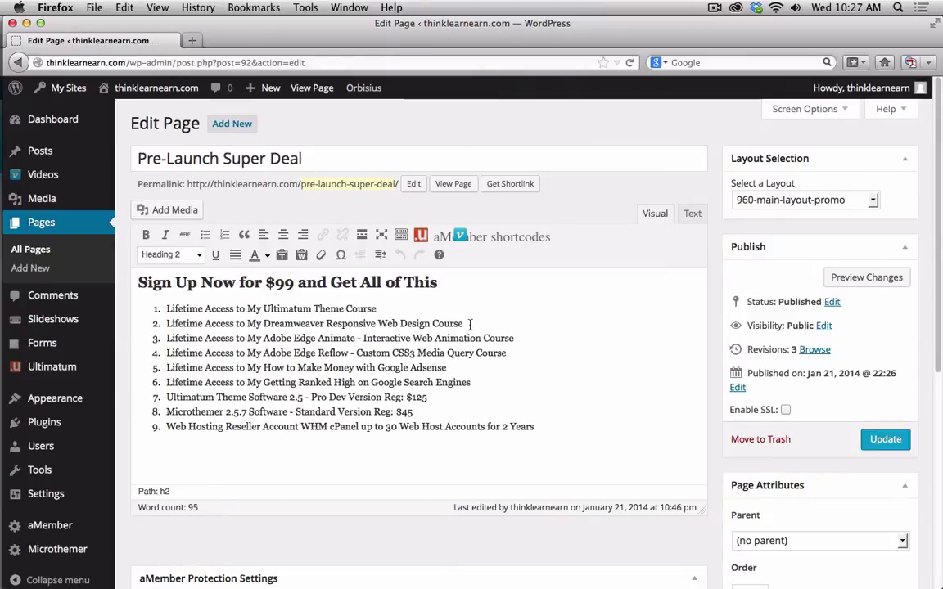
triple_click(161, 324)
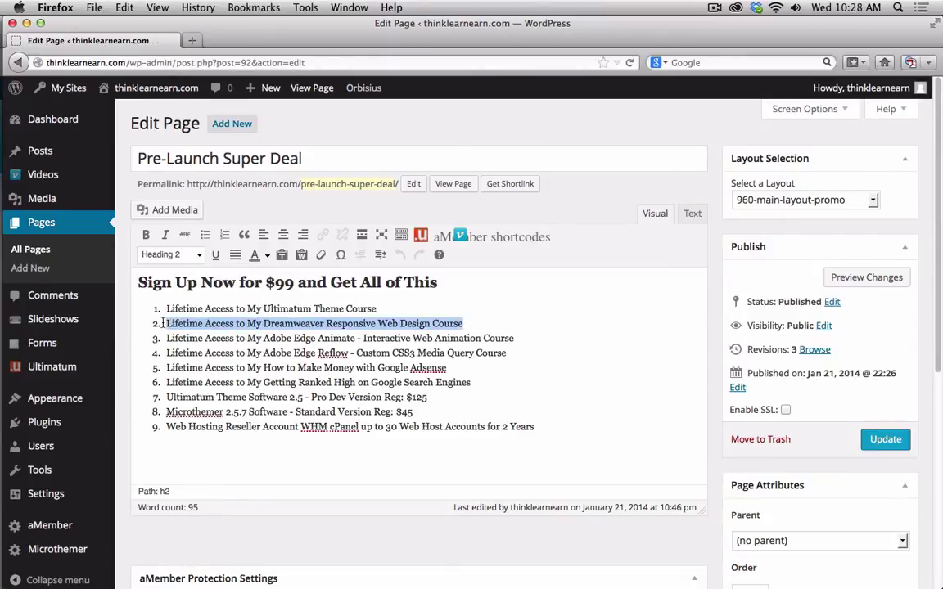
key("super+c")
key("Right")
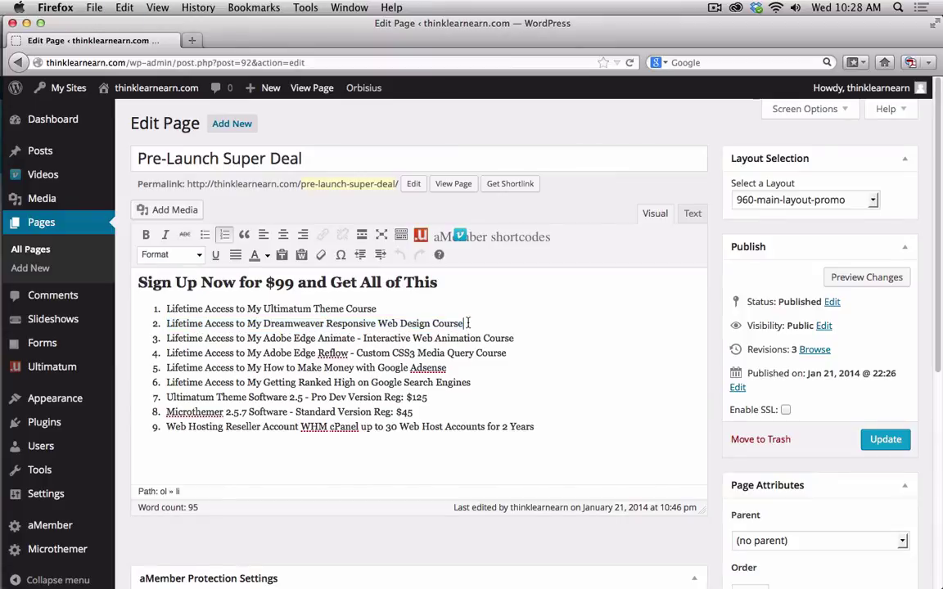
key("Return")
key("super+v")
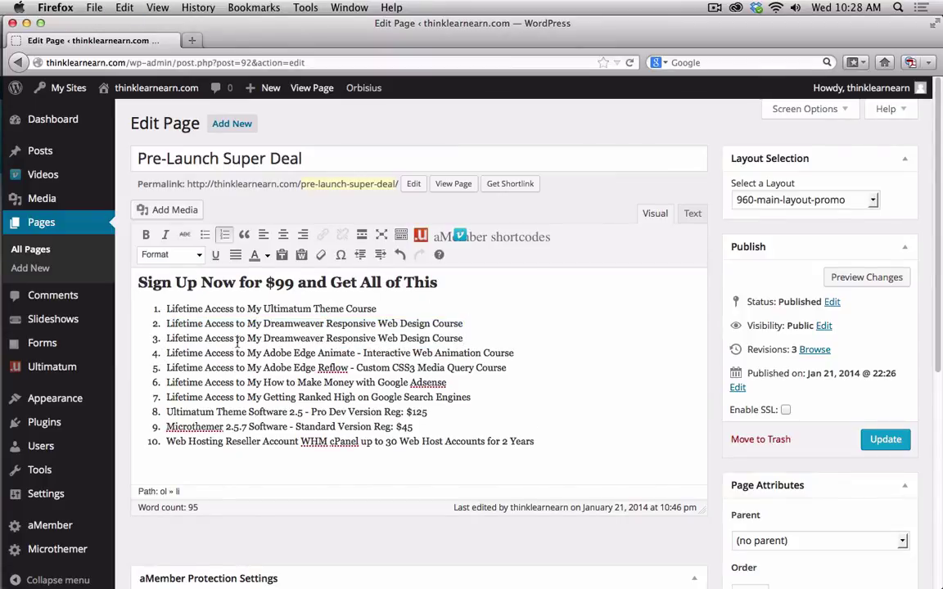
left_click_drag(264, 338, 428, 339)
type("Adobe Fire")
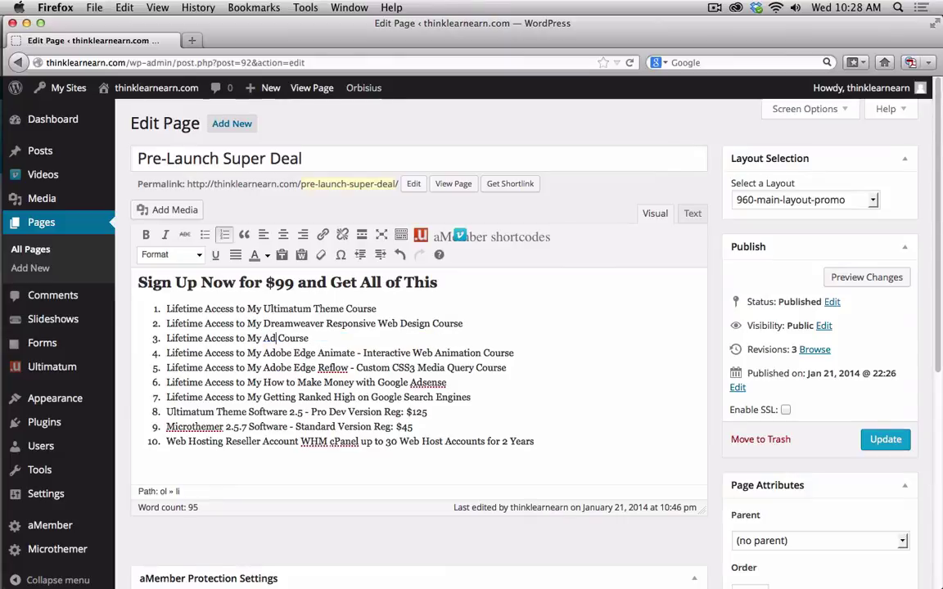
type("works Web")
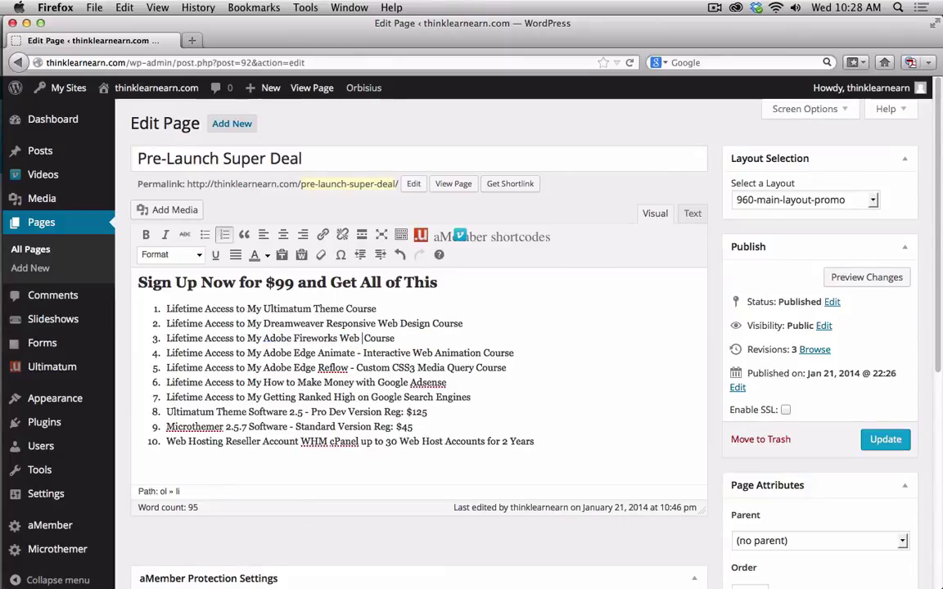
type(" Graphics")
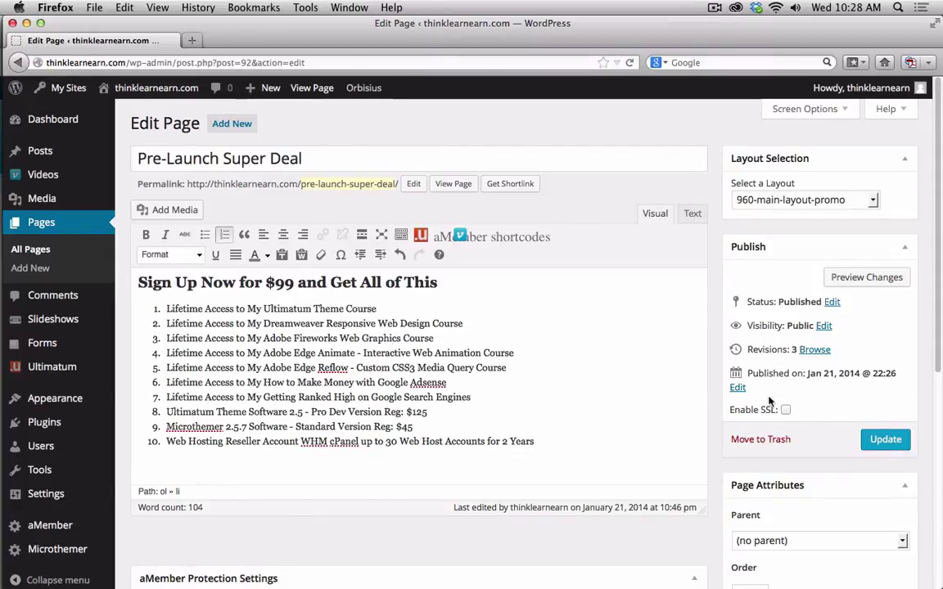
Step: Update the page, staying in the editor until the update completes
left_click(884, 439)
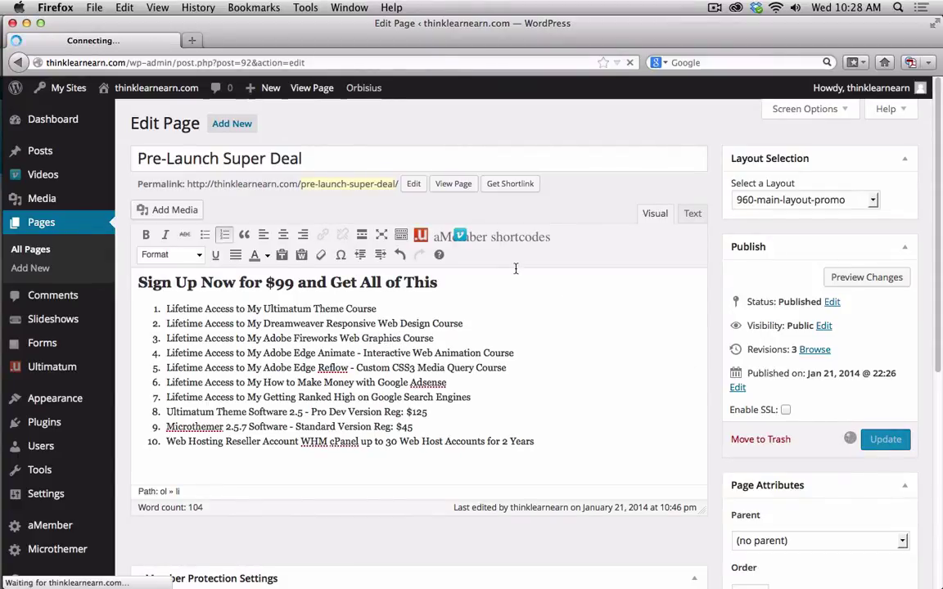
left_click(314, 90)
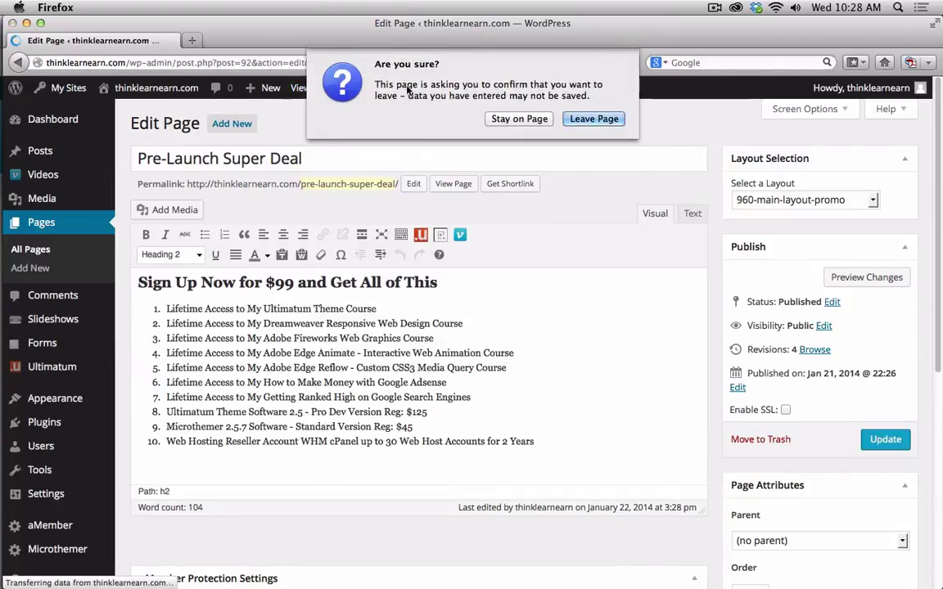
left_click(539, 118)
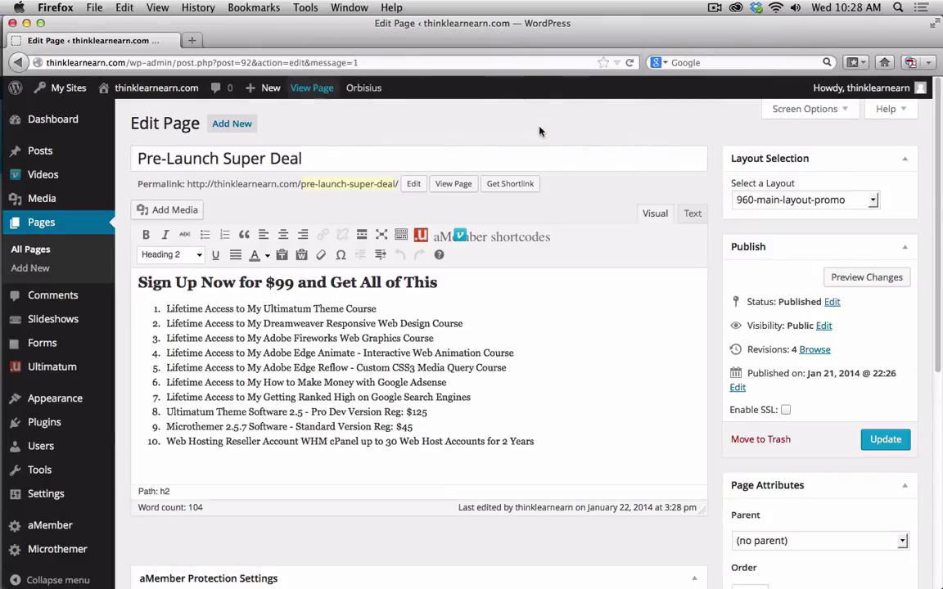
left_click(900, 439)
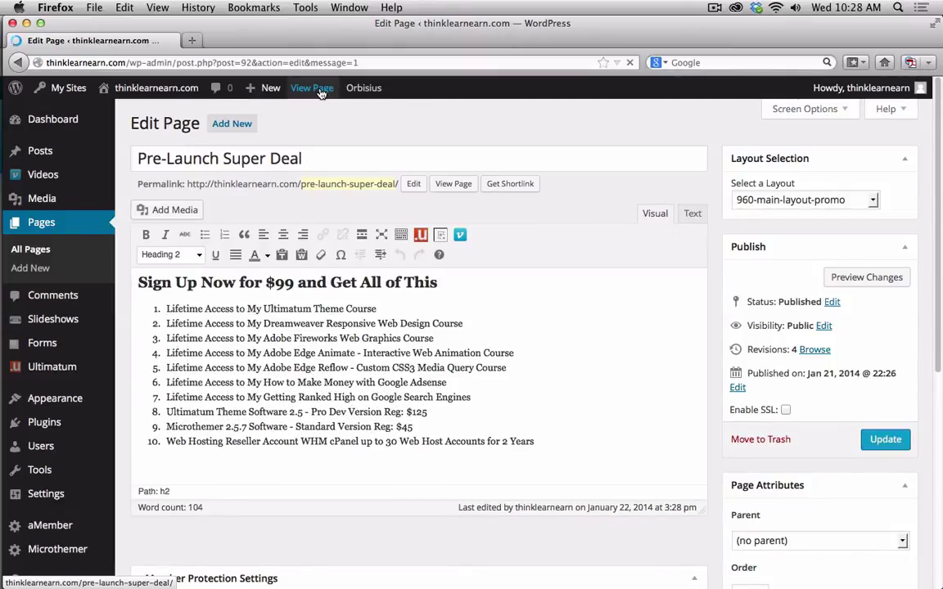
Step: View the live deal page and highlight the word Theme in bundle item 1
left_click(321, 94)
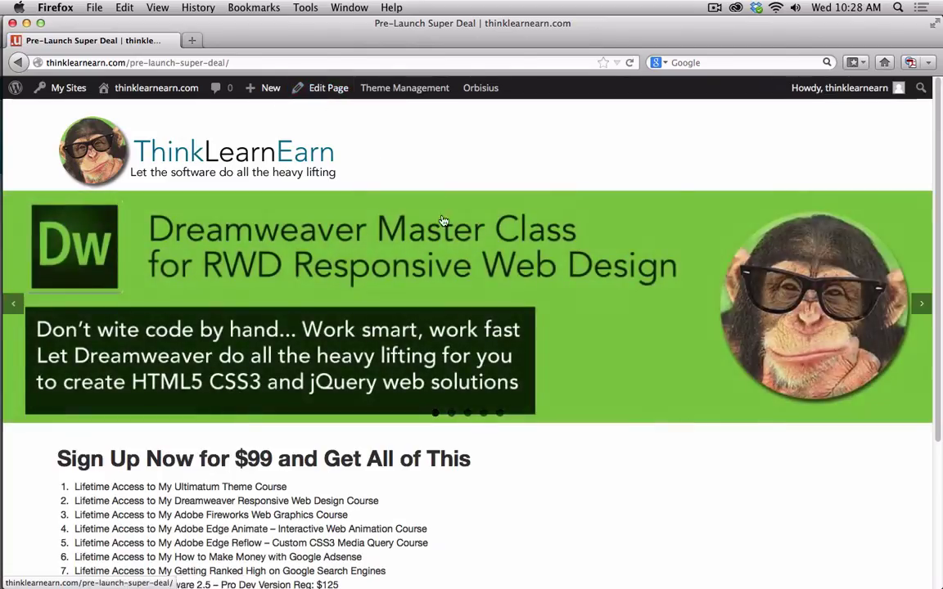
scroll(940, 292, "down", 2)
left_click_drag(939, 292, 939, 330)
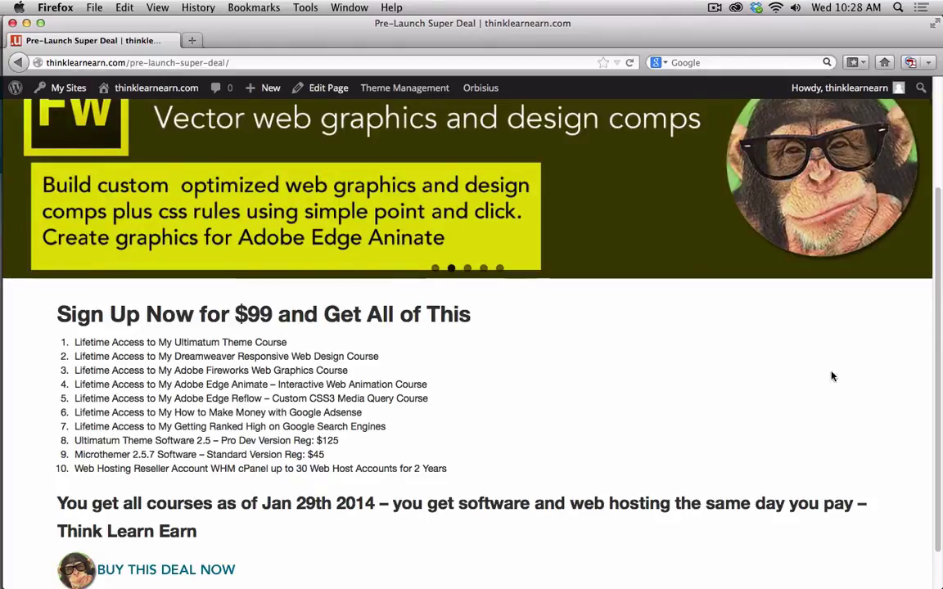
left_click_drag(221, 342, 254, 339)
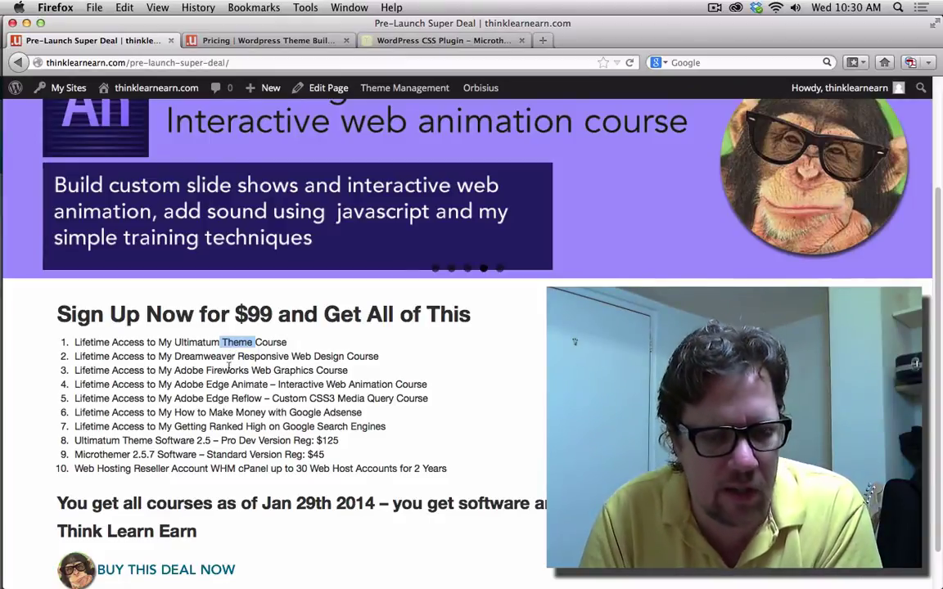
left_click_drag(222, 370, 268, 371)
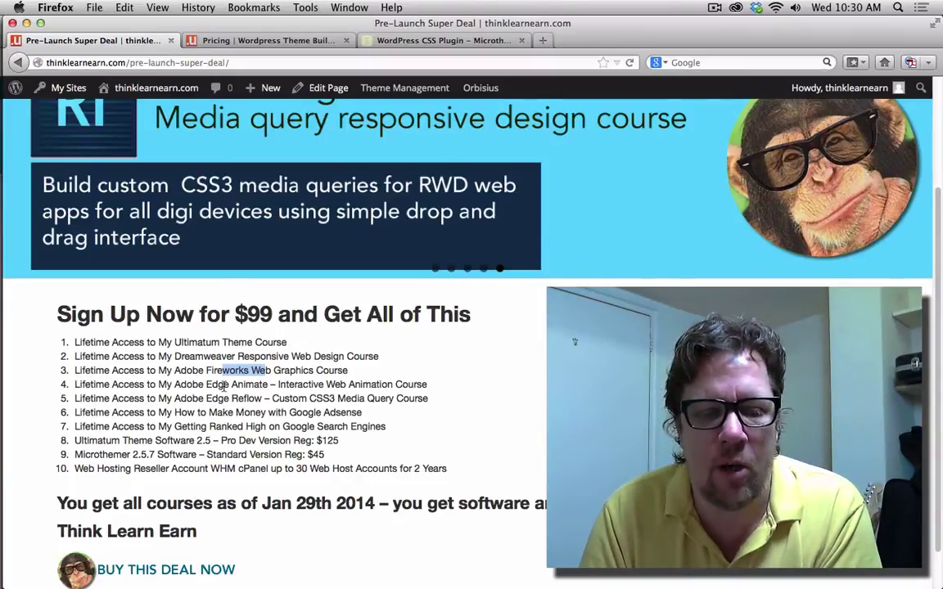
left_click_drag(231, 383, 269, 384)
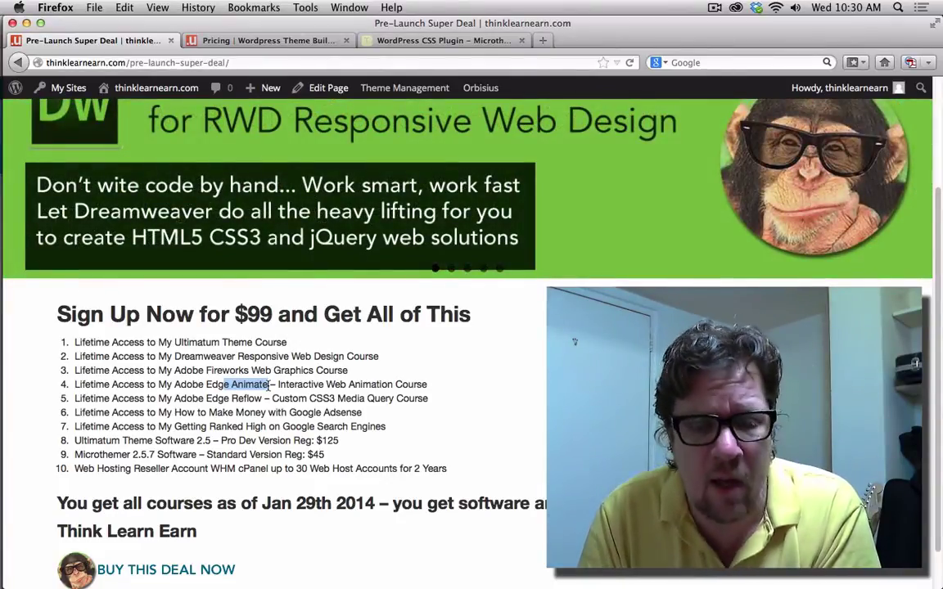
left_click_drag(243, 400, 266, 399)
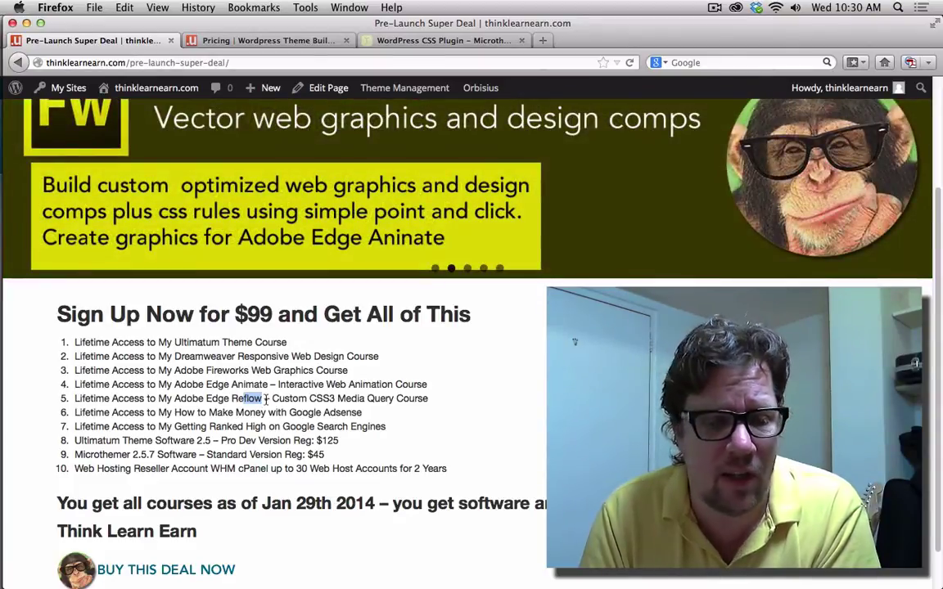
left_click_drag(235, 412, 274, 415)
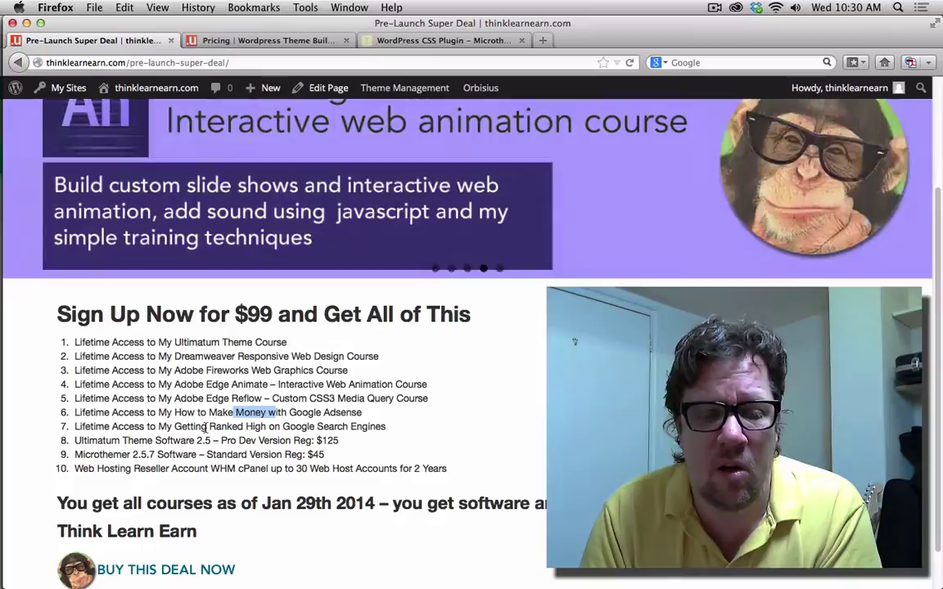
left_click(211, 426)
left_click_drag(211, 426, 304, 429)
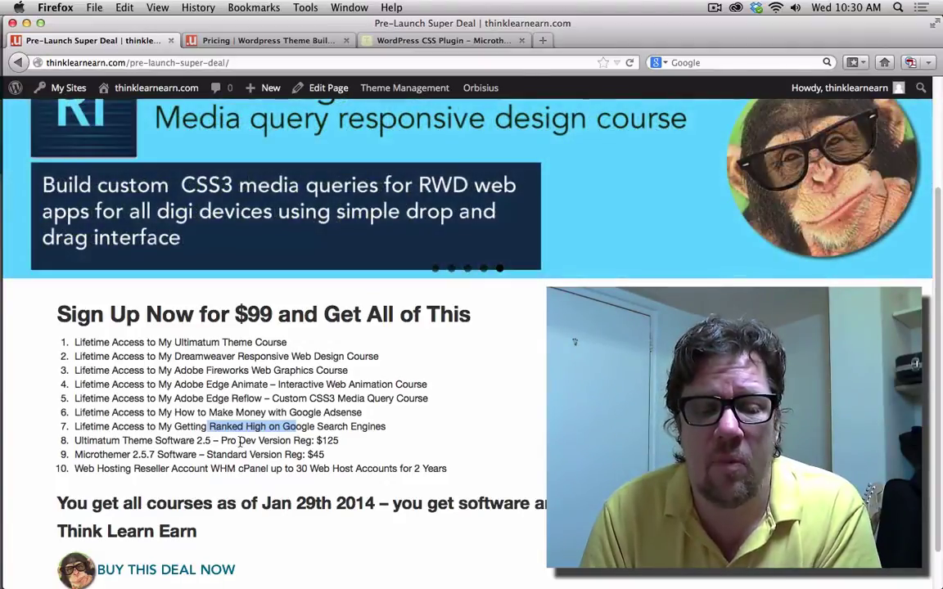
left_click(225, 442)
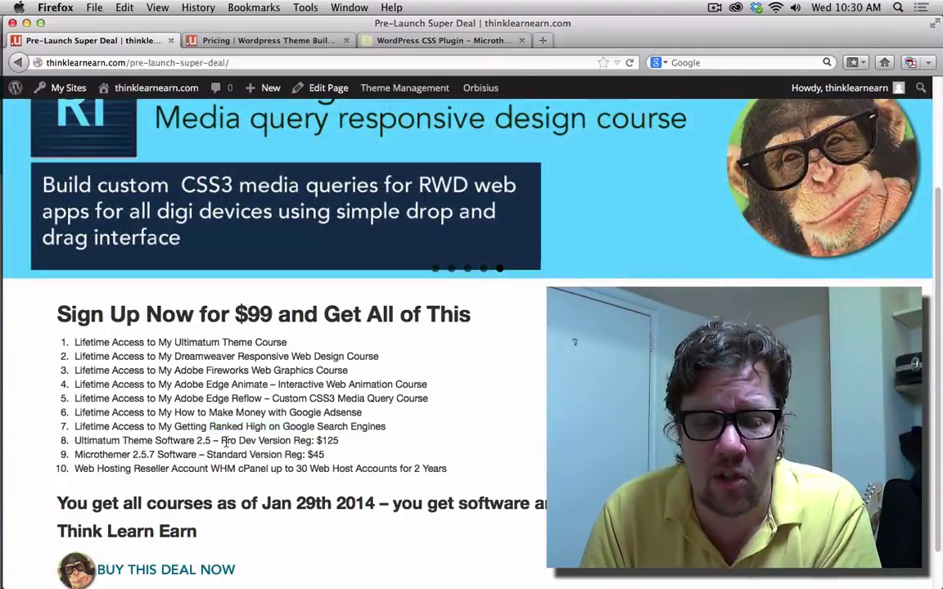
left_click_drag(225, 442, 318, 442)
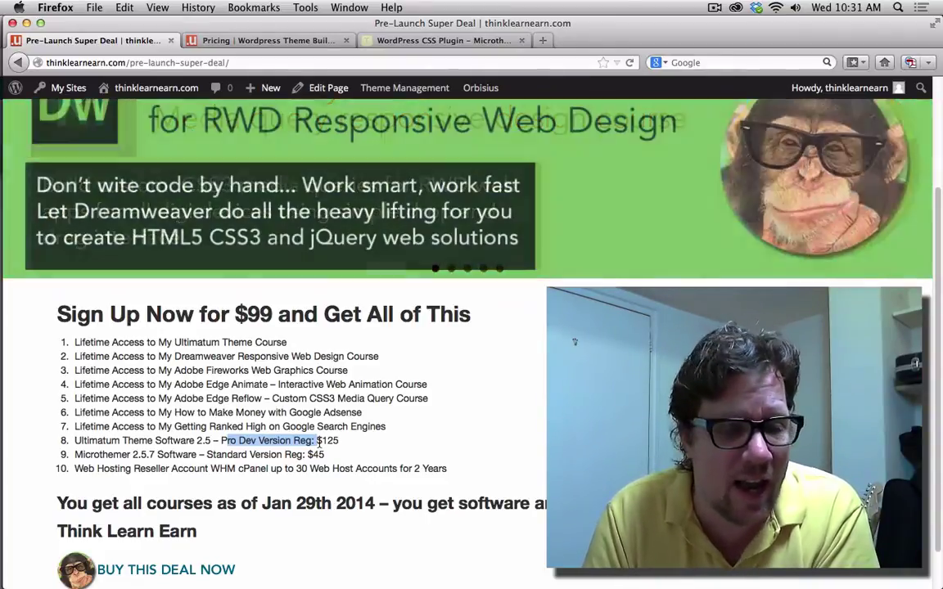
left_click(231, 457)
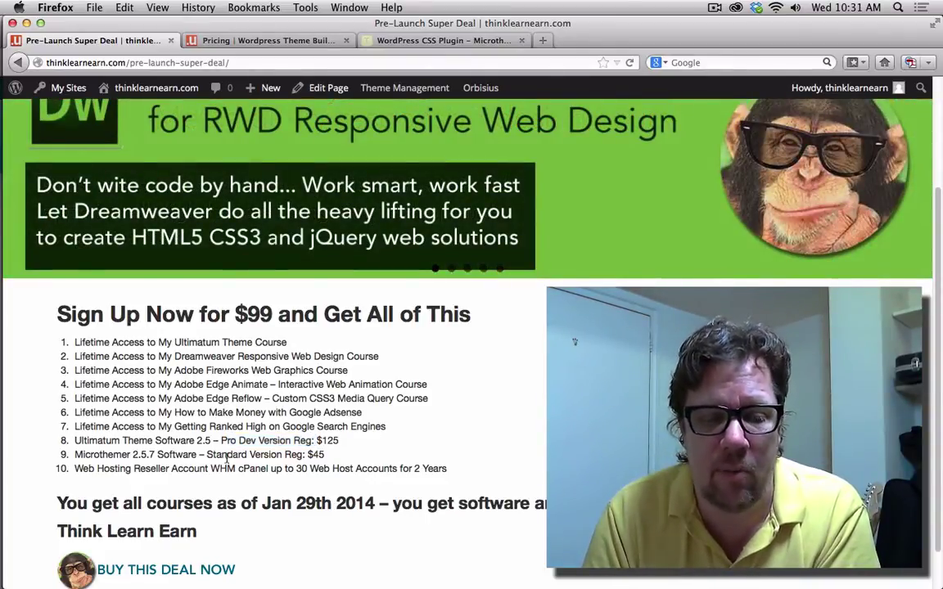
left_click_drag(232, 458, 246, 457)
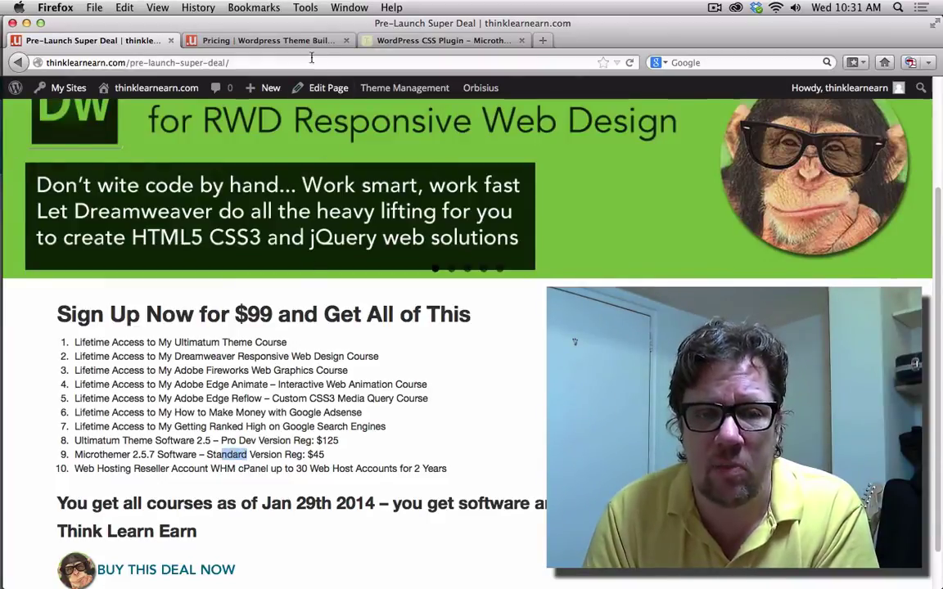
left_click(277, 40)
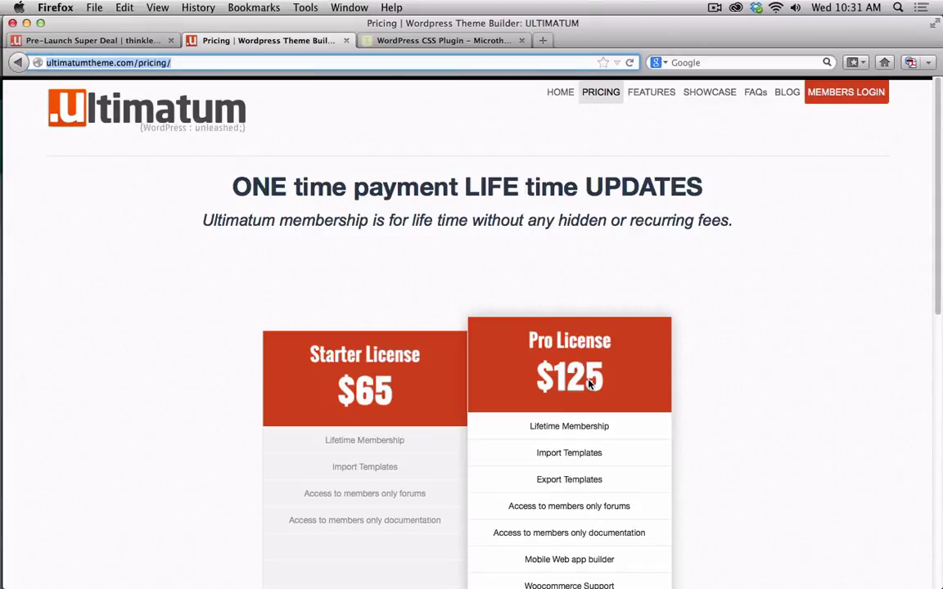
left_click(427, 40)
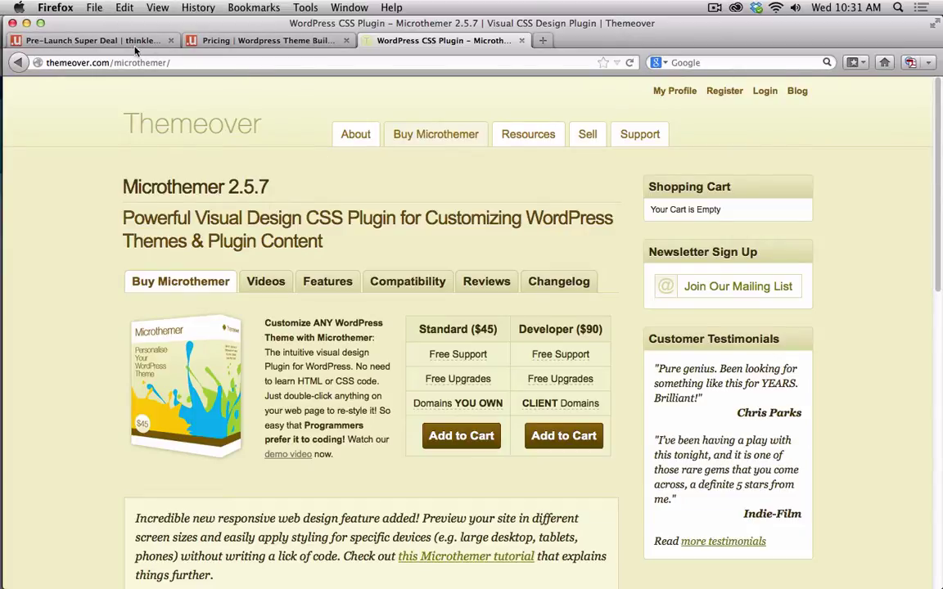
left_click(227, 46)
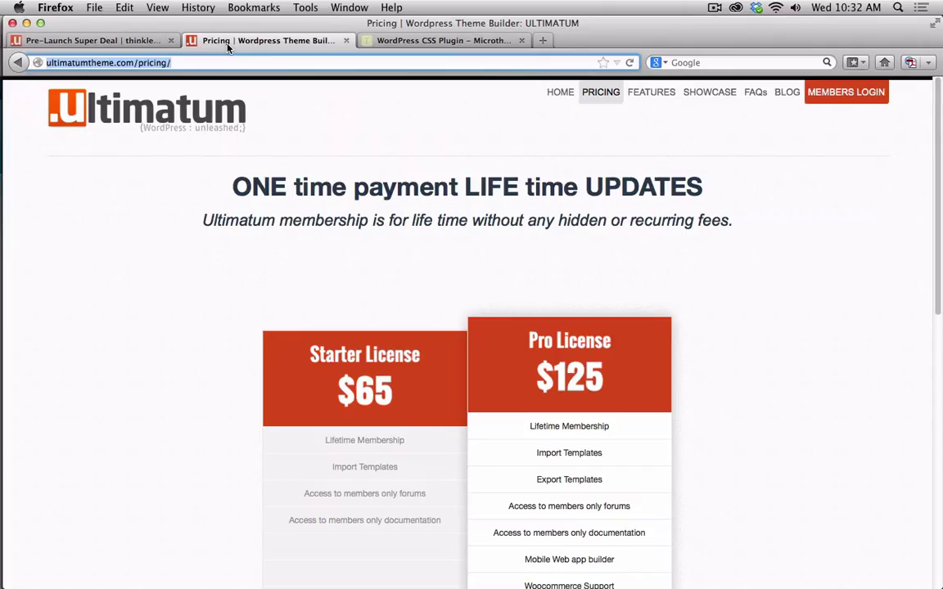
left_click(127, 41)
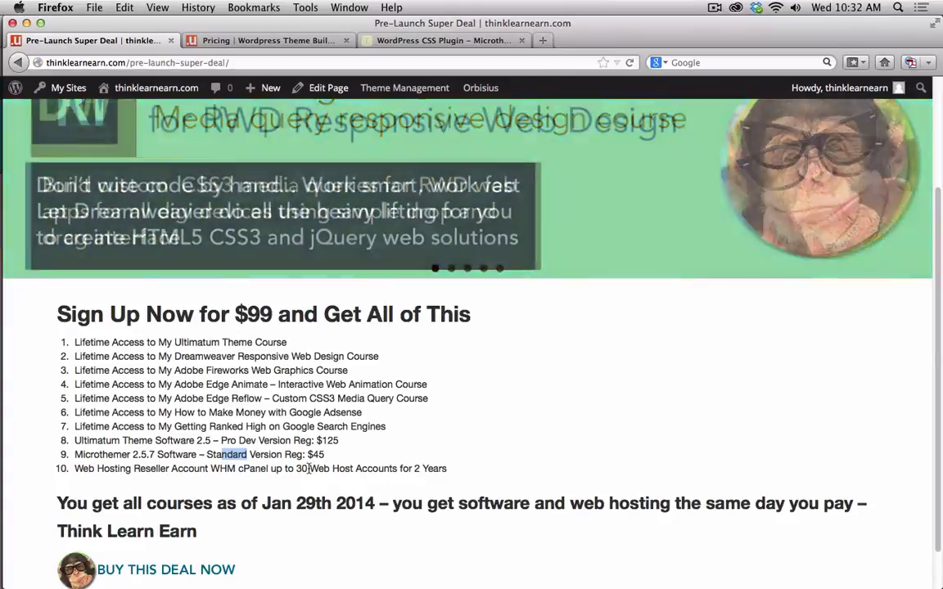
Step: Change 30 to 50 Web Host Accounts in bundle item 10 and update the page
left_click(335, 94)
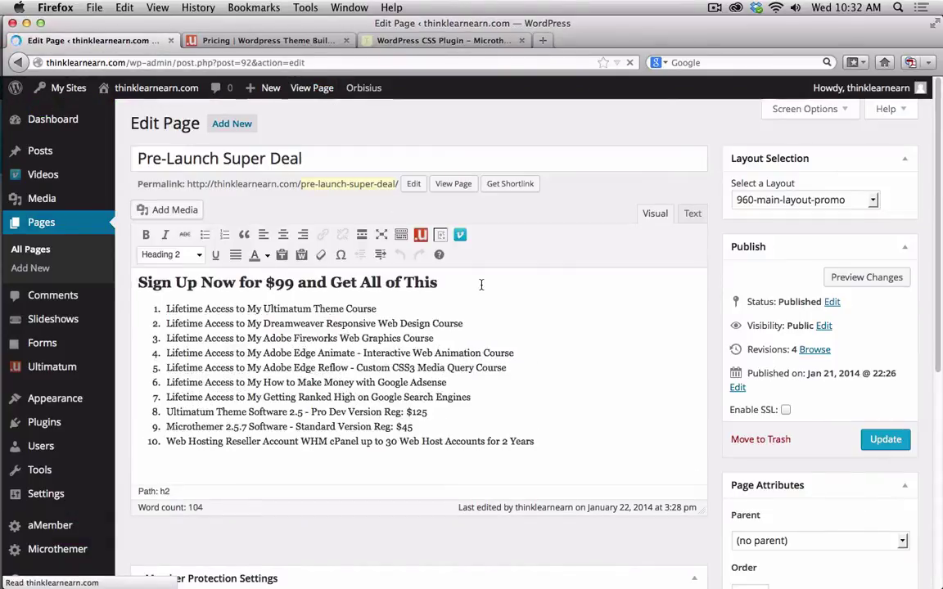
scroll(476, 395, "down", 1)
scroll(467, 398, "down", 1)
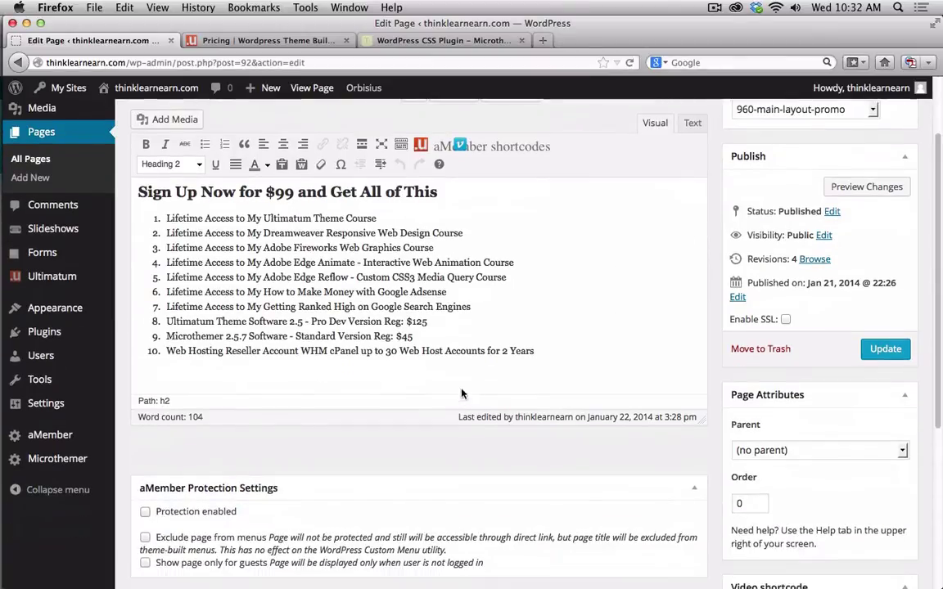
double_click(392, 350)
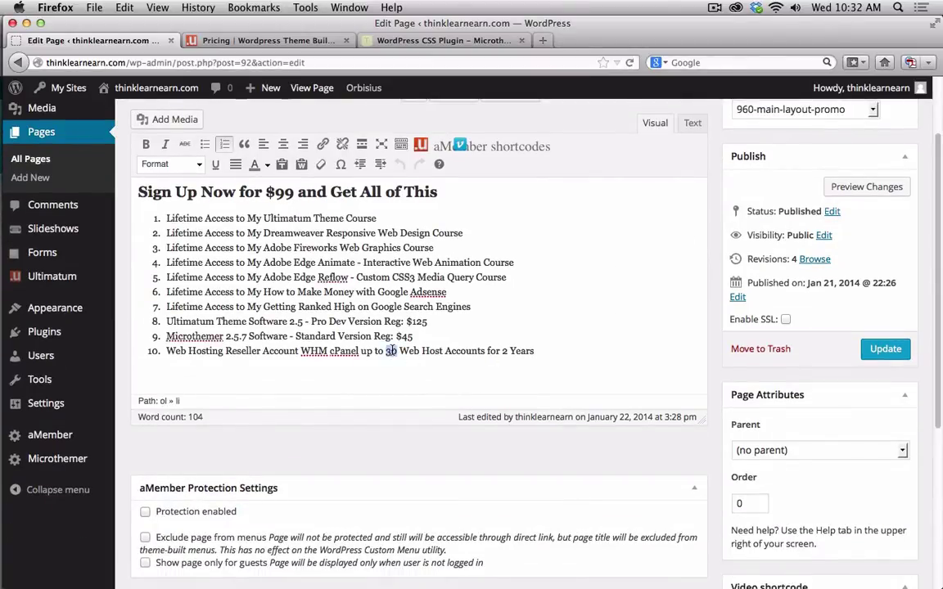
type("50")
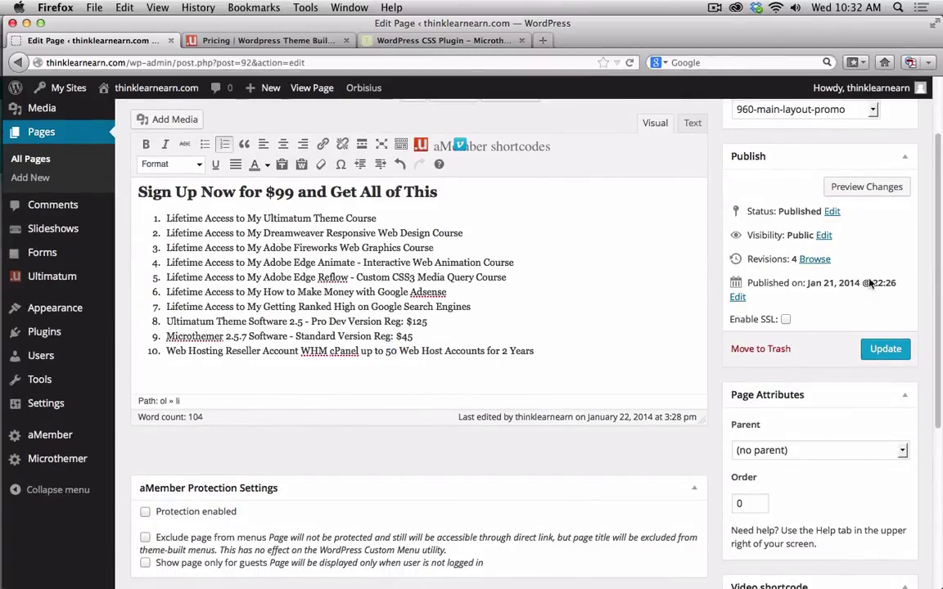
left_click(884, 349)
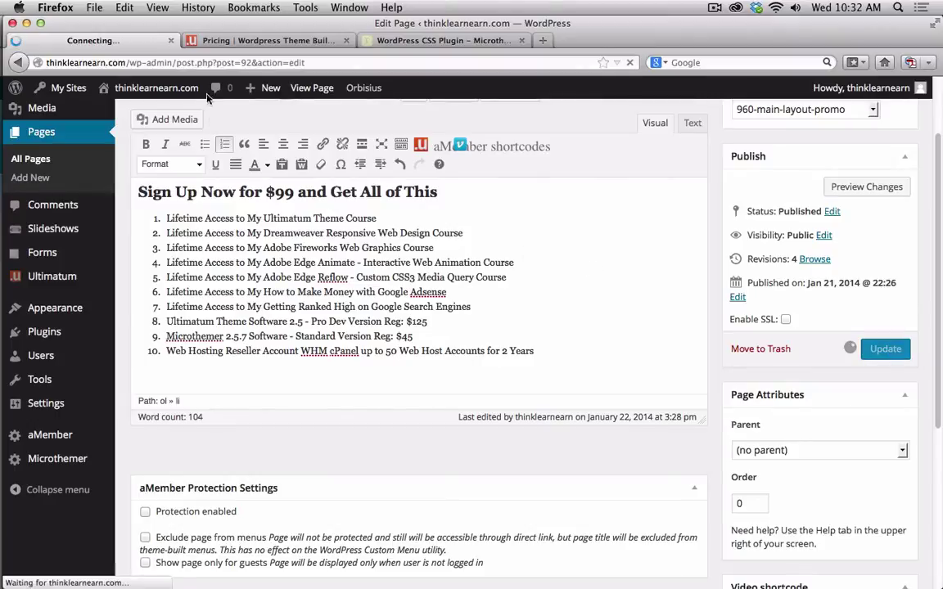
Step: View the published promo page and bring up a Calculator window
left_click(311, 88)
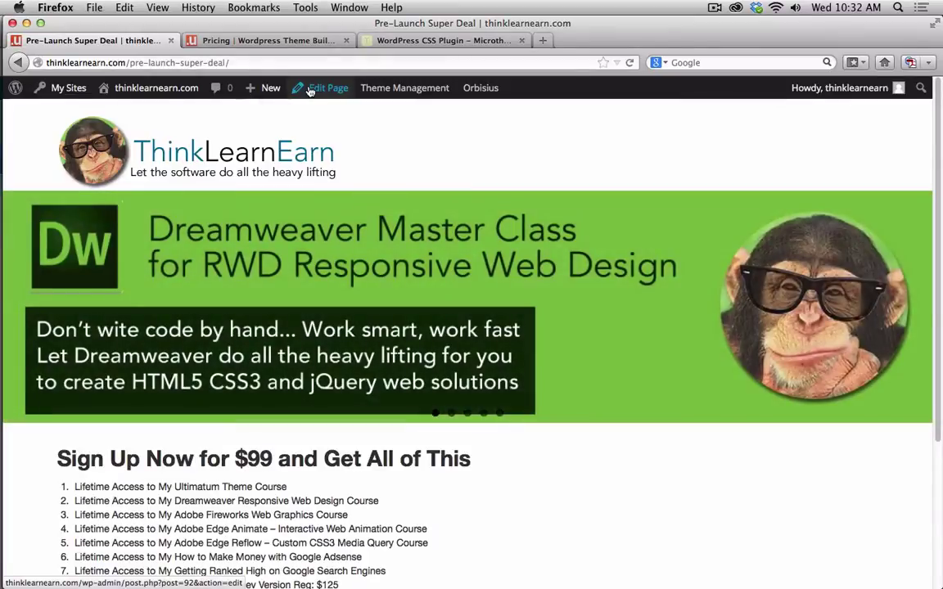
key("super+Tab")
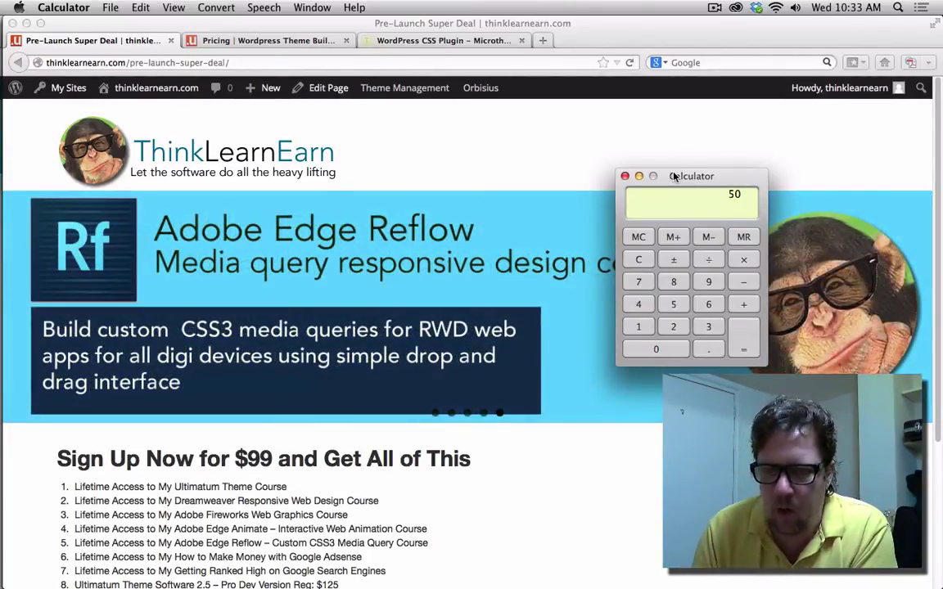
Step: Calculate 10000 ÷ 50, then 99 ÷ 2 ÷ 12 ÷ 50 to reach 0.0825
type("10000")
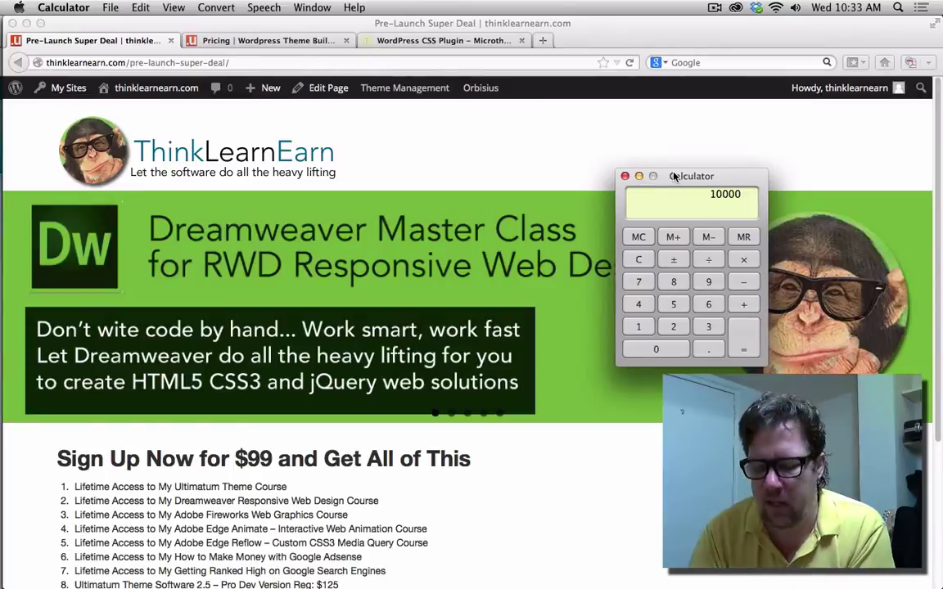
type("/50")
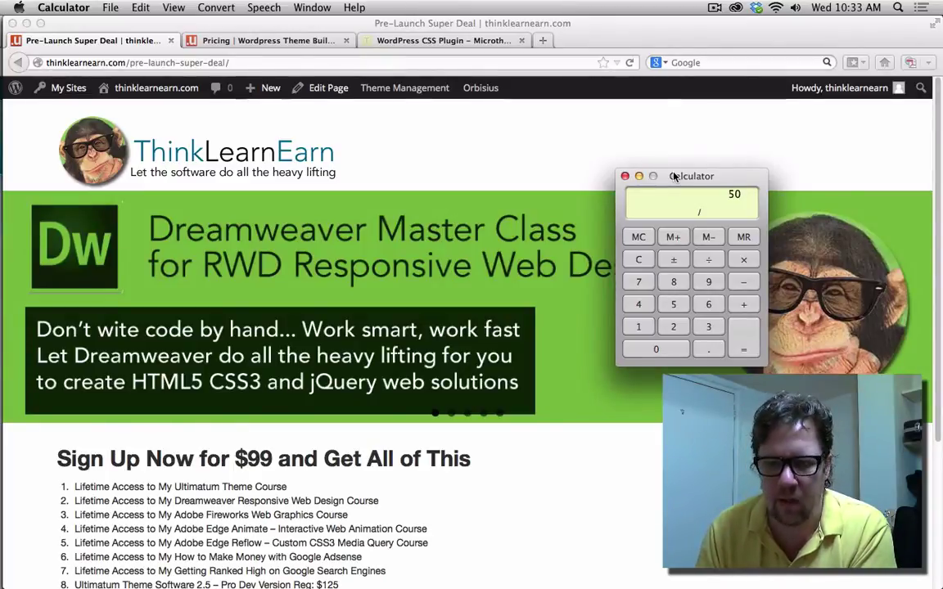
key("Return")
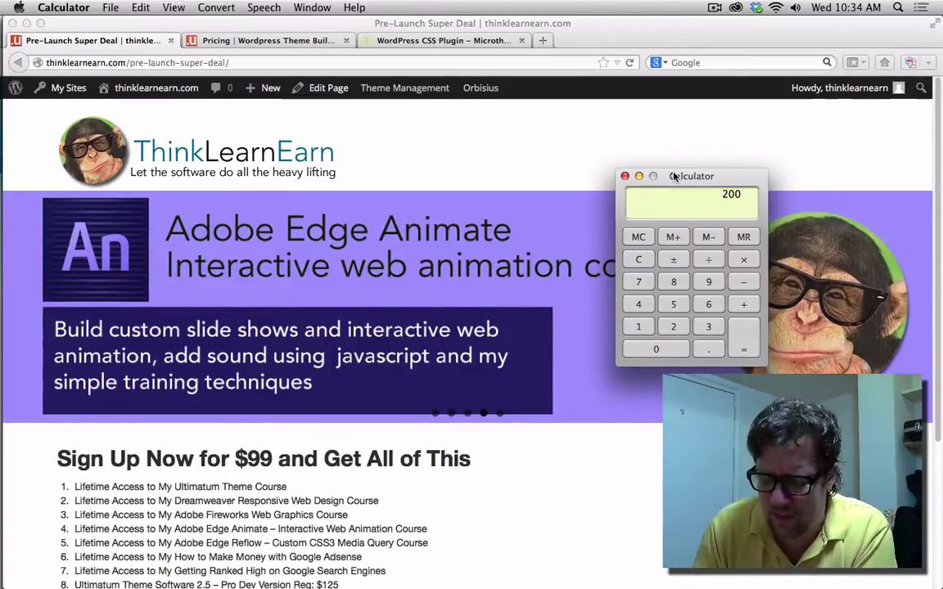
type("99")
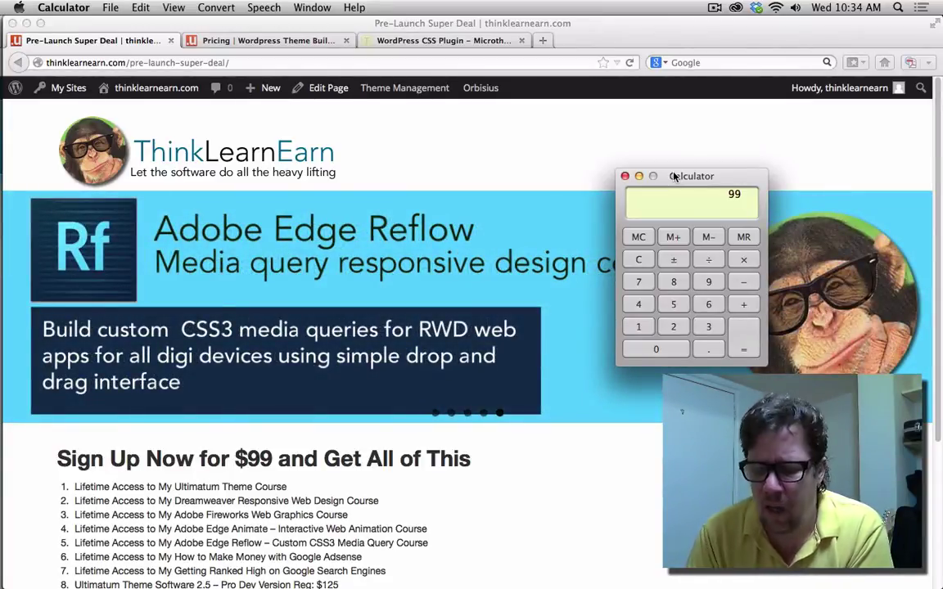
type("2")
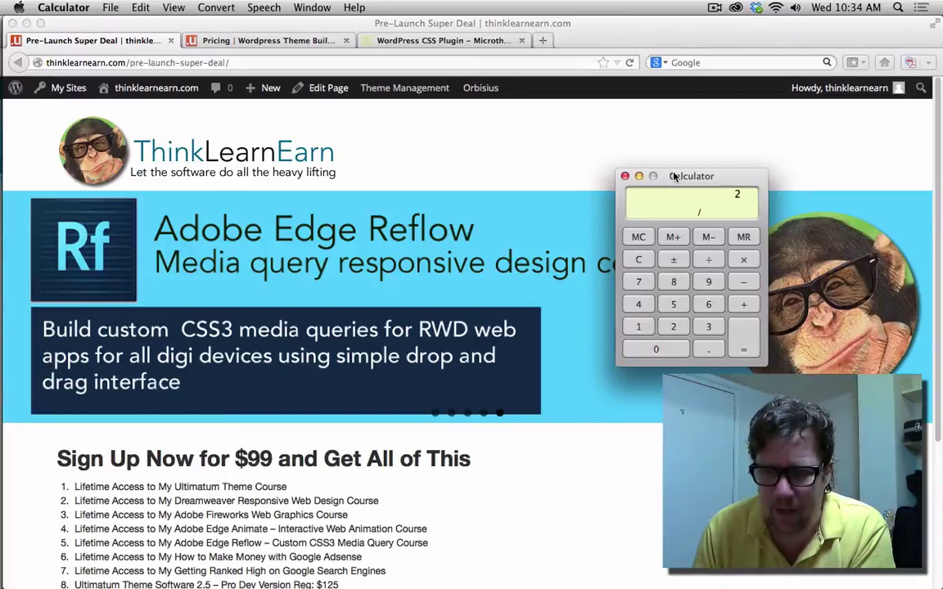
key("Return")
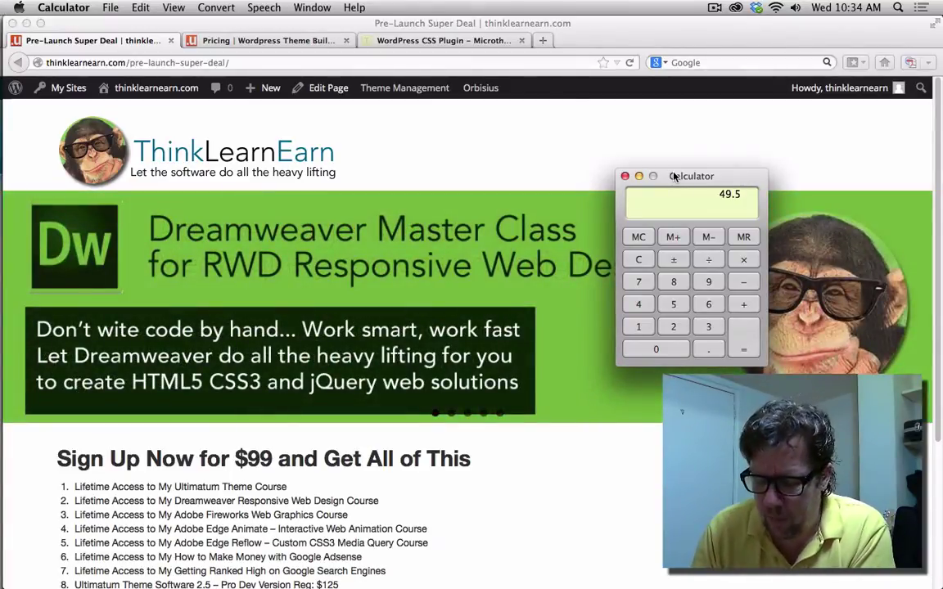
key("slash")
type("12")
key("Return")
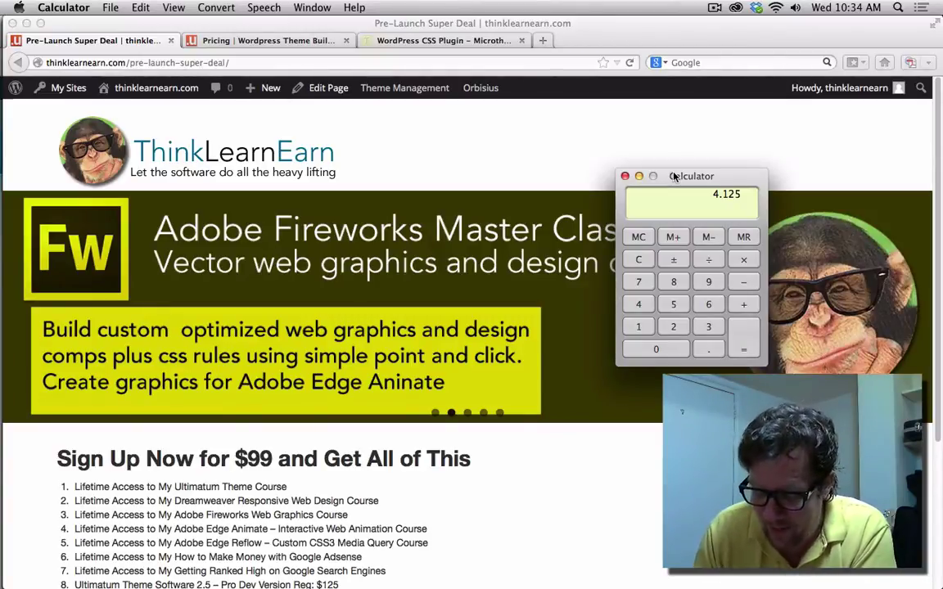
key("slash")
type("50")
key("Return")
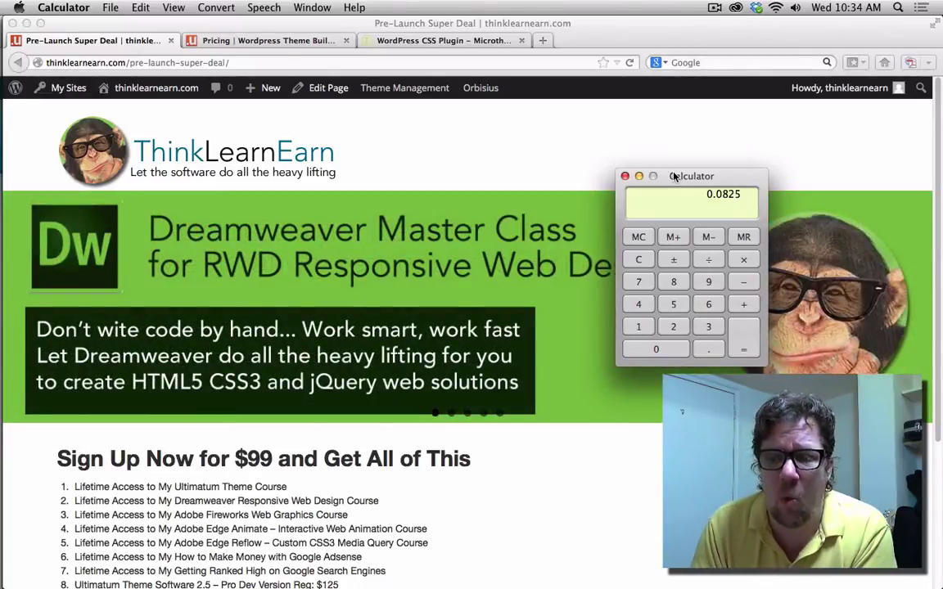
Step: Bring the live promo page back to front and scroll down to its bundle list
left_click(844, 241)
scroll(938, 306, "down", 1)
scroll(939, 306, "down", 2)
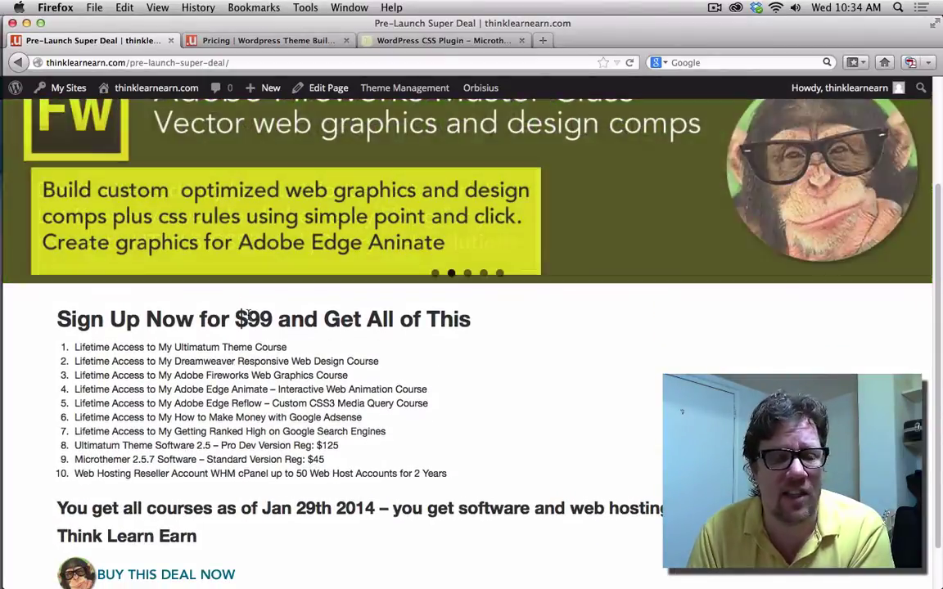